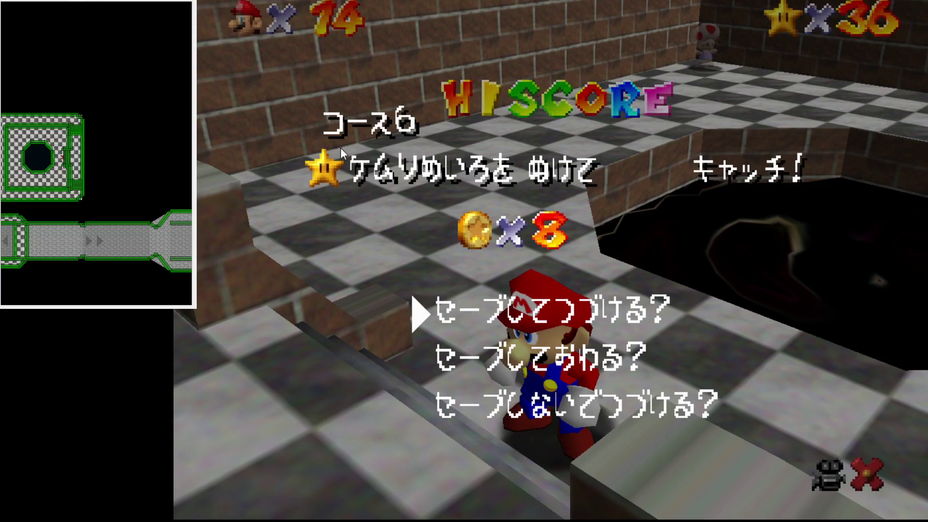
Switch the OBS recording to the Desktop scene and clear the OBS window off the map and emulator.
{"action": "key", "text": "F7"}
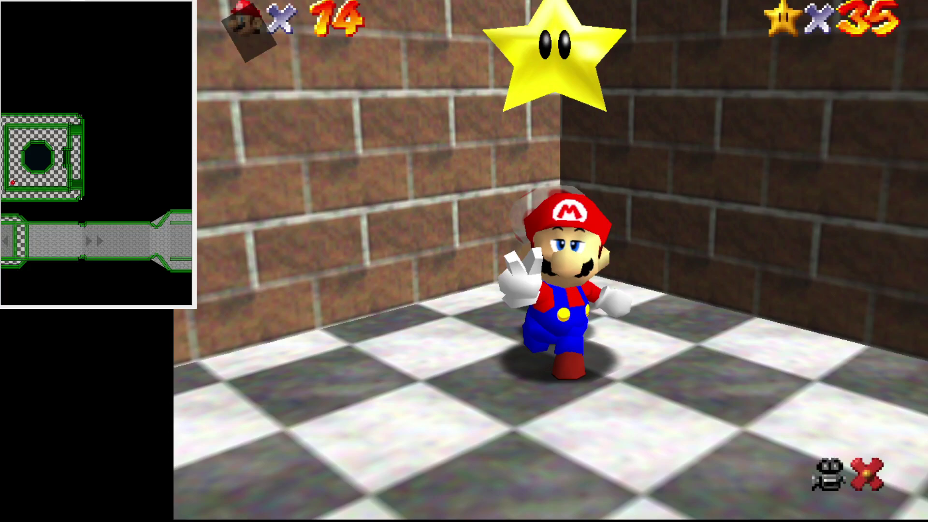
{"action": "left_click", "coordinate": [34, 317]}
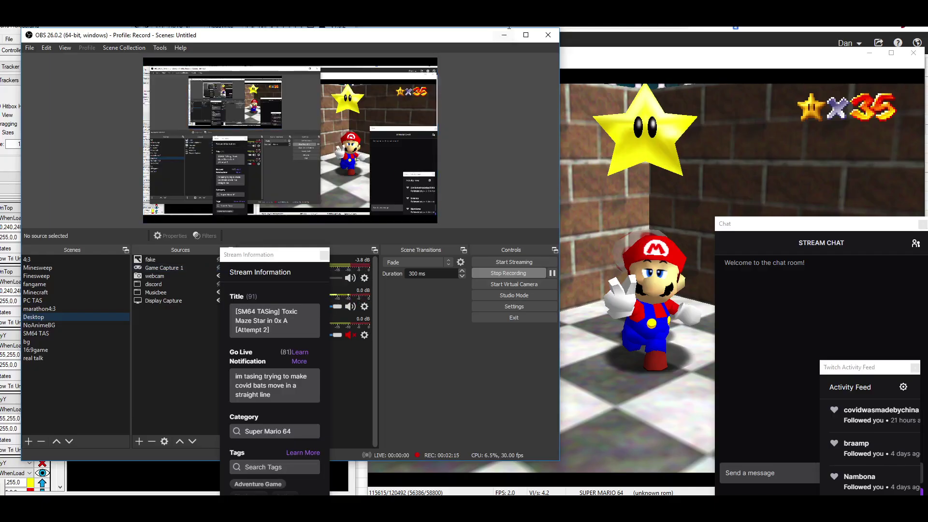
{"action": "left_click_drag", "start_coordinate": [489, 38], "coordinate": [81, 70]}
{"action": "left_click", "coordinate": [91, 70]}
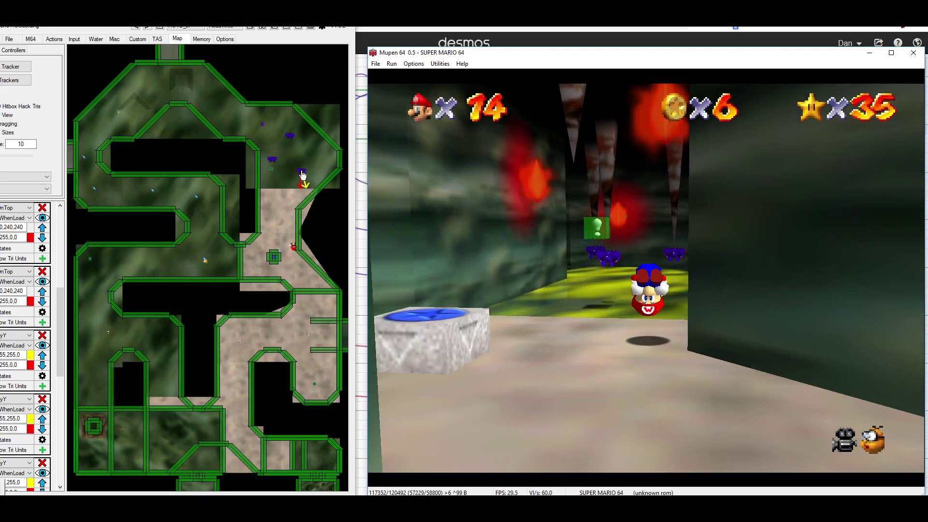
Advance the game frame by frame so Mario comes out of his dive and runs along the passage wall toward the bats.
{"action": "scroll", "coordinate": [301, 180], "scroll_direction": "up", "scroll_amount": 4}
{"action": "left_click_drag", "start_coordinate": [303, 172], "coordinate": [225, 259]}
{"action": "scroll", "coordinate": [225, 259], "scroll_direction": "up", "scroll_amount": 1}
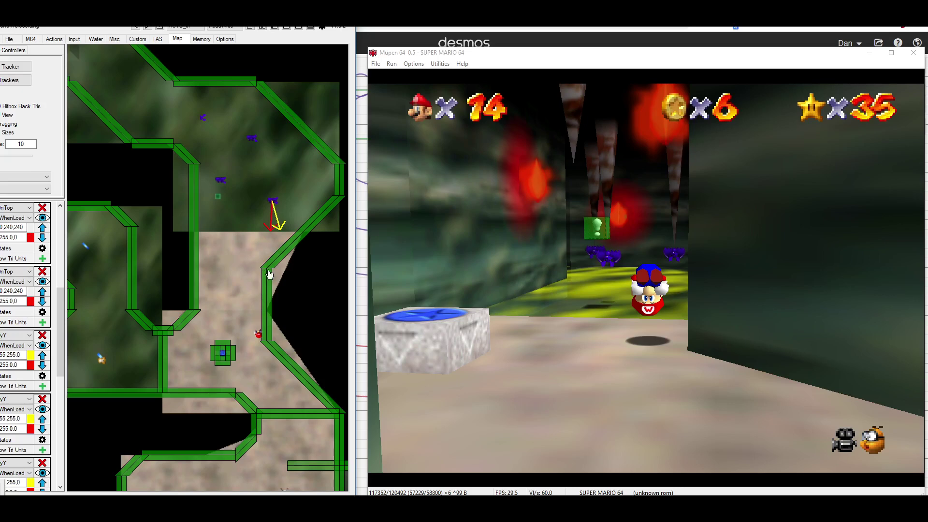
{"action": "left_click", "coordinate": [475, 298]}
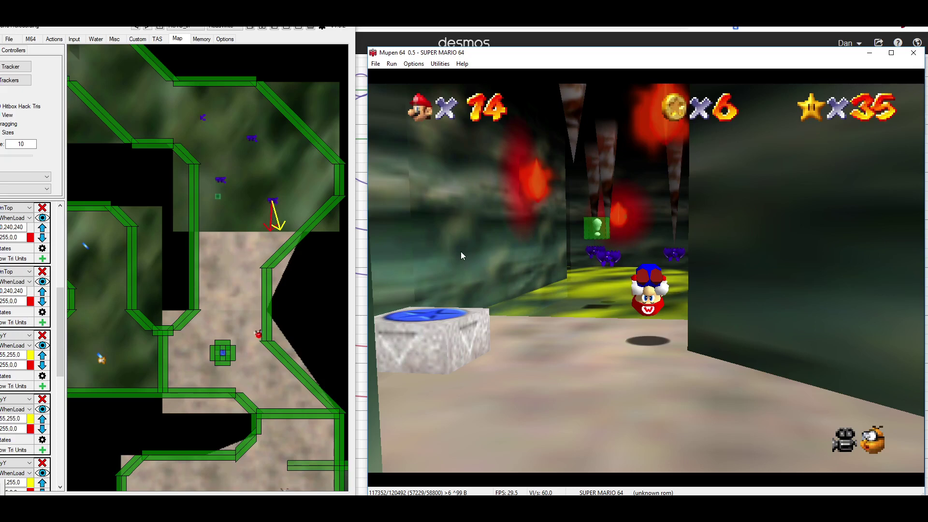
{"action": "key", "text": "backslash"}
{"action": "key", "text": "backslash"}
{"action": "key", "text": "backslash"}
{"action": "key", "text": "backslash"}
{"action": "key", "text": "backslash"}
{"action": "key", "text": "backslash"}
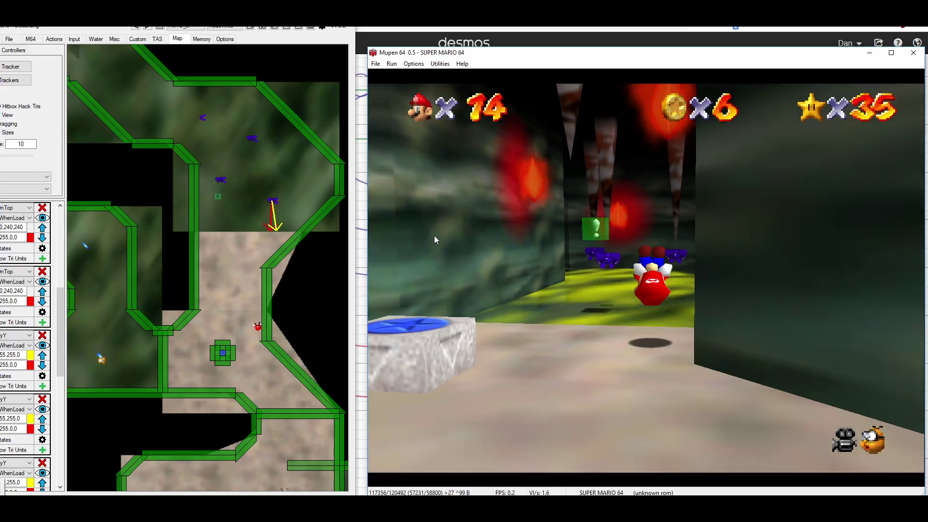
{"action": "key", "text": "backslash"}
{"action": "key", "text": "backslash"}
{"action": "key", "text": "backslash"}
{"action": "key", "text": "backslash"}
{"action": "key", "text": "backslash"}
{"action": "key", "text": "backslash"}
{"action": "key", "text": "backslash"}
{"action": "key", "text": "backslash"}
{"action": "key", "text": "backslash"}
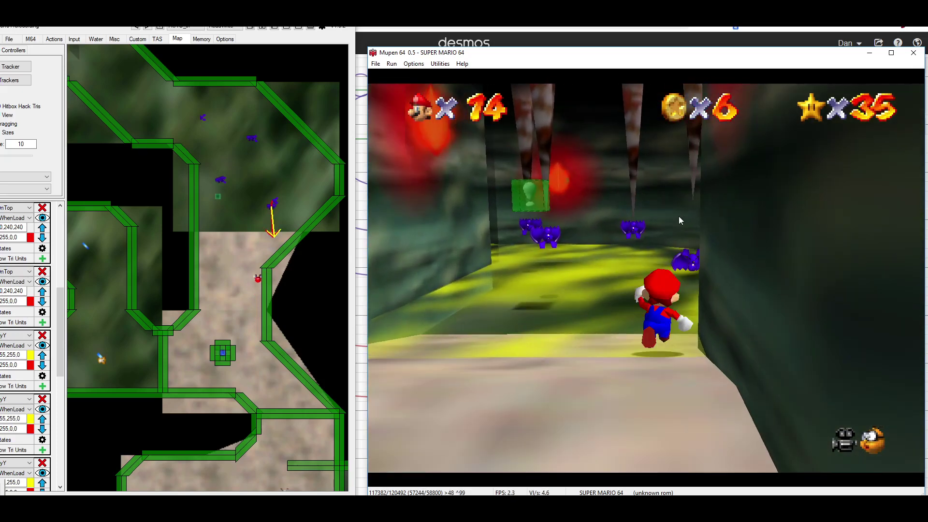
Step Mario frame by frame around the wall corner toward the nearest bat at the edge of the yellow fog.
{"action": "key", "text": "backslash"}
{"action": "key", "text": "backslash"}
{"action": "key", "text": "backslash"}
{"action": "key", "text": "backslash"}
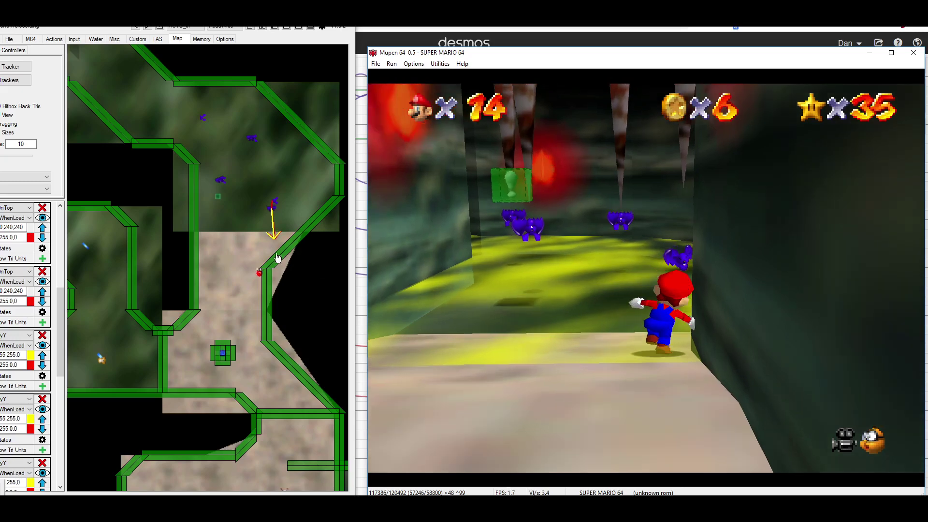
{"action": "key", "text": "backslash"}
{"action": "key", "text": "backslash"}
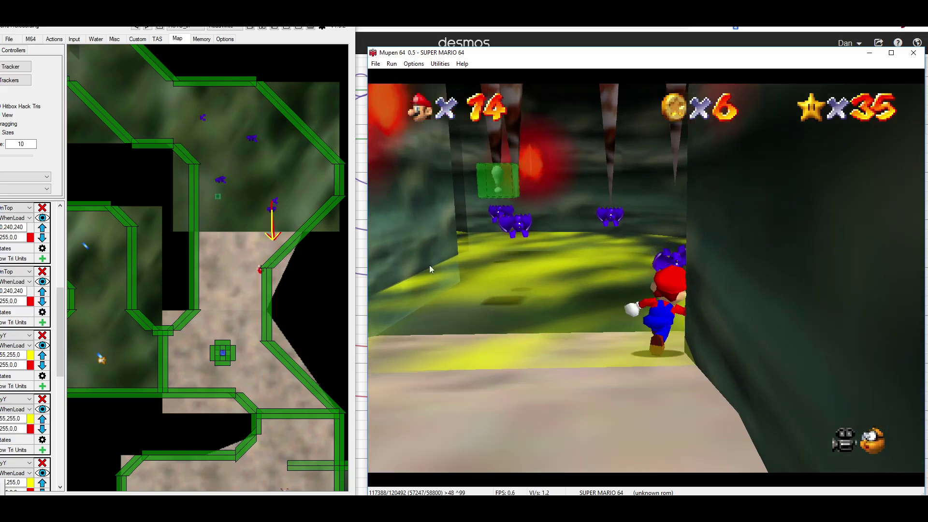
{"action": "key", "text": "backslash"}
{"action": "key", "text": "backslash"}
{"action": "key", "text": "backslash"}
{"action": "key", "text": "backslash"}
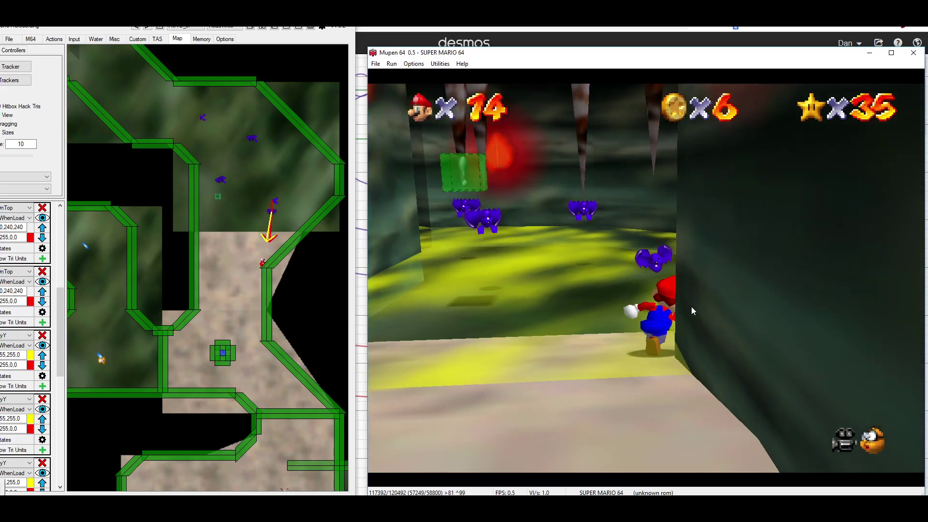
{"action": "key", "text": "backslash"}
{"action": "key", "text": "backslash"}
{"action": "key", "text": "backslash"}
{"action": "key", "text": "backslash"}
{"action": "key", "text": "backslash"}
{"action": "key", "text": "backslash"}
{"action": "key", "text": "backslash"}
{"action": "key", "text": "backslash"}
{"action": "key", "text": "backslash"}
{"action": "key", "text": "backslash"}
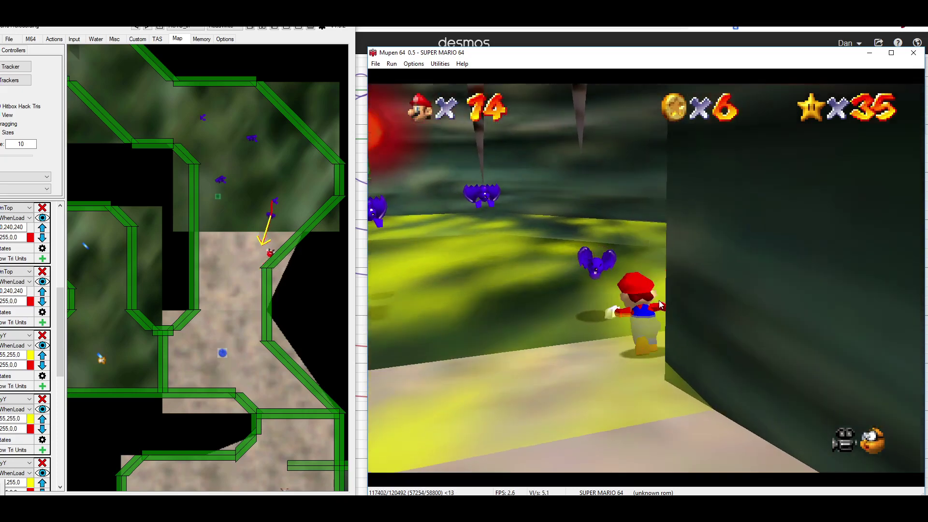
{"action": "key", "text": "backslash"}
{"action": "key", "text": "backslash"}
{"action": "key", "text": "backslash"}
{"action": "key", "text": "backslash"}
{"action": "key", "text": "backslash"}
{"action": "key", "text": "backslash"}
{"action": "key", "text": "backslash"}
{"action": "key", "text": "backslash"}
{"action": "key", "text": "backslash"}
{"action": "key", "text": "backslash"}
{"action": "key", "text": "backslash"}
{"action": "key", "text": "backslash"}
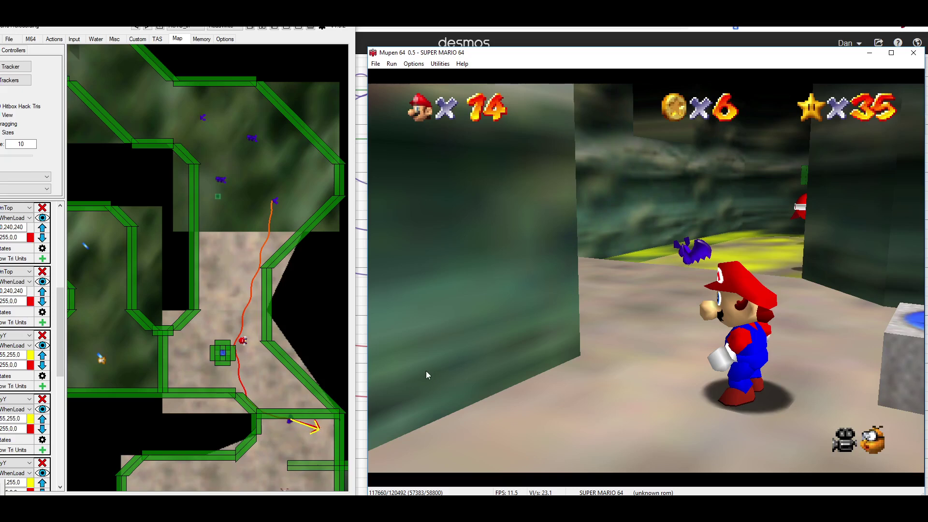
Save the state in slot 3 as the bat reaches the passage corner, and reload it after trying the following frames.
{"action": "key", "text": "F1"}
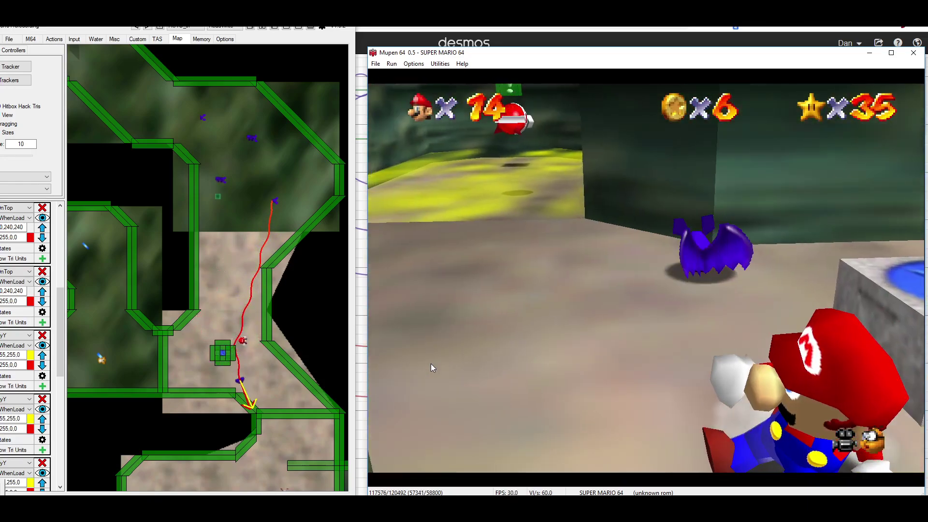
{"action": "key", "text": "backslash"}
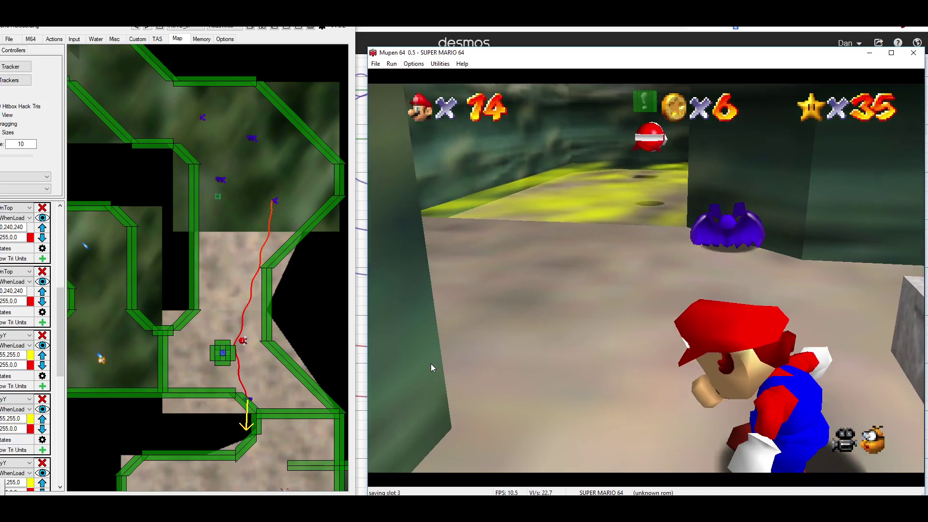
{"action": "key", "text": "backslash"}
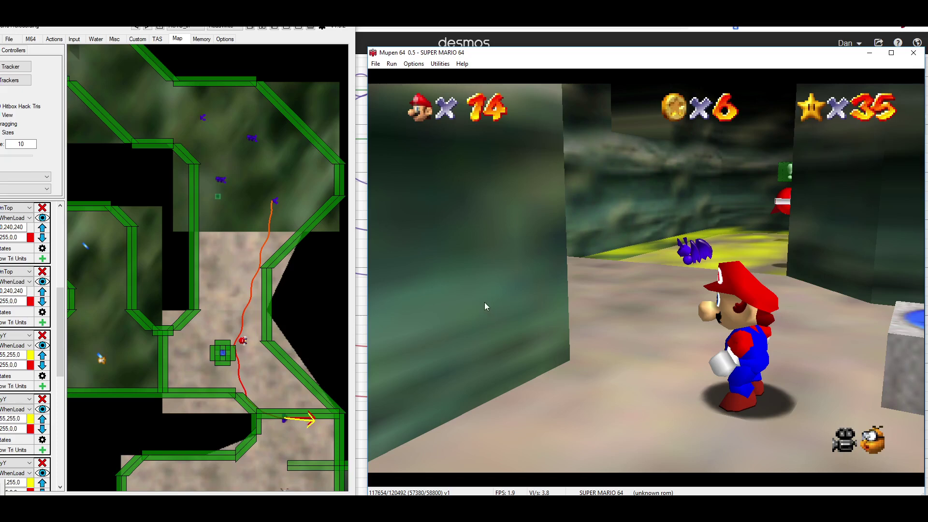
{"action": "key", "text": "F1"}
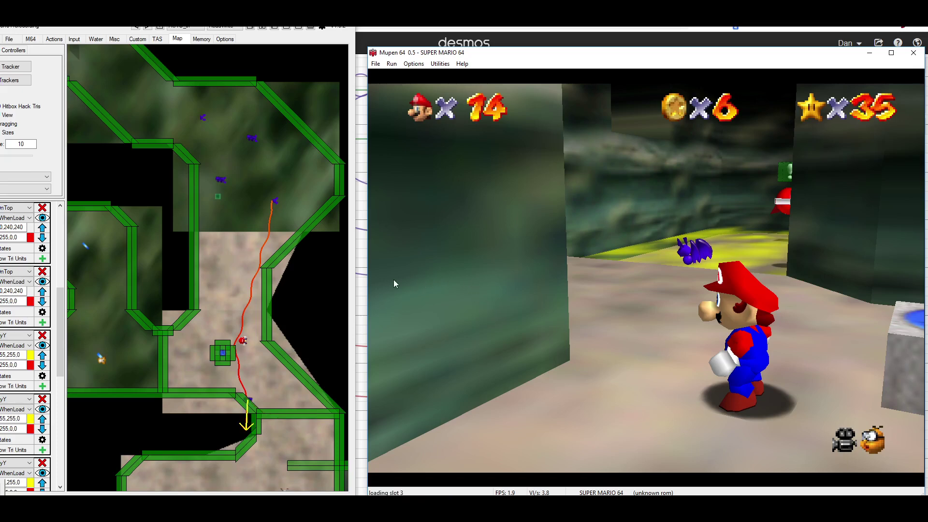
Use the in-game pause menu once the bat is through the passage corner, and advance the bat toward the side wall.
{"action": "key", "text": "Pause"}
{"action": "key", "text": "Pause"}
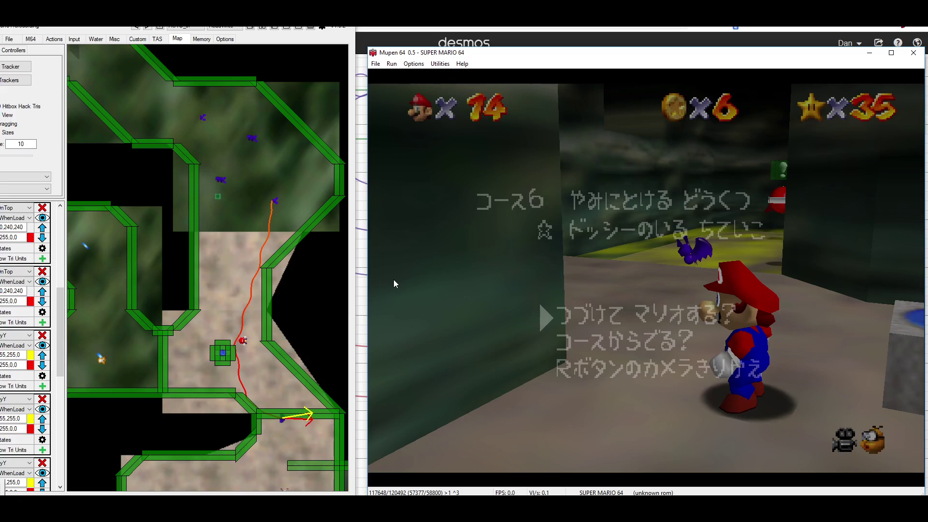
{"action": "key", "text": "backslash"}
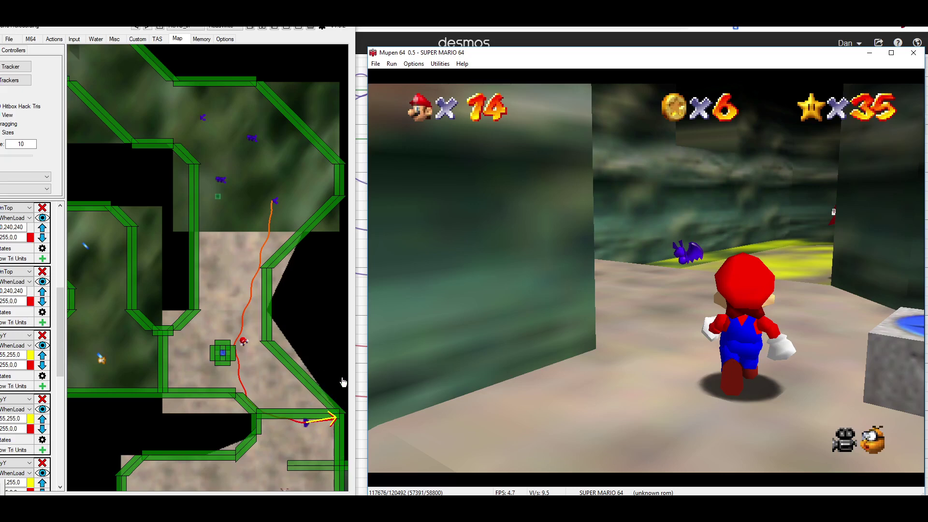
{"action": "key", "text": "Pause"}
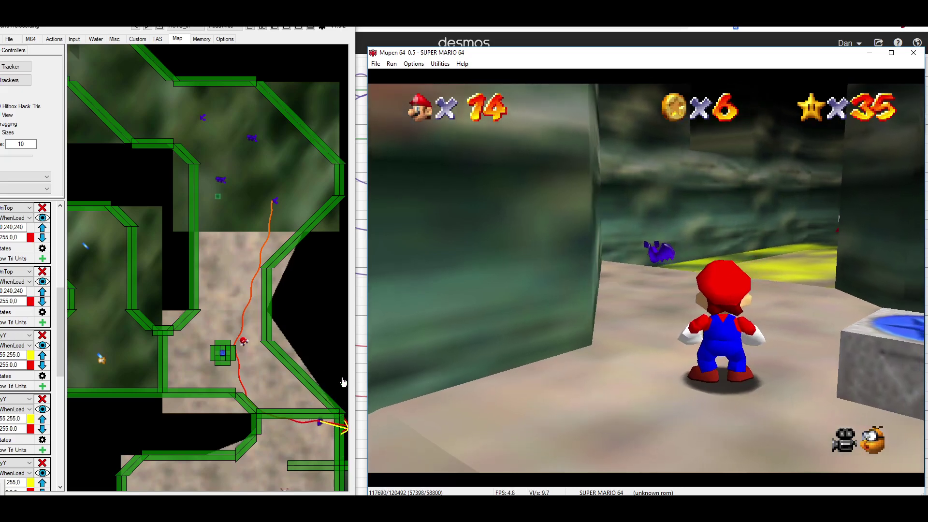
Advance the bat frame by frame into the side wall below the angled corner, following it closely on the map.
{"action": "left_click_drag", "start_coordinate": [333, 380], "coordinate": [286, 354]}
{"action": "scroll", "coordinate": [314, 380], "scroll_direction": "up", "scroll_amount": 1}
{"action": "left_click", "coordinate": [419, 370]}
{"action": "scroll", "coordinate": [315, 413], "scroll_direction": "up", "scroll_amount": 2}
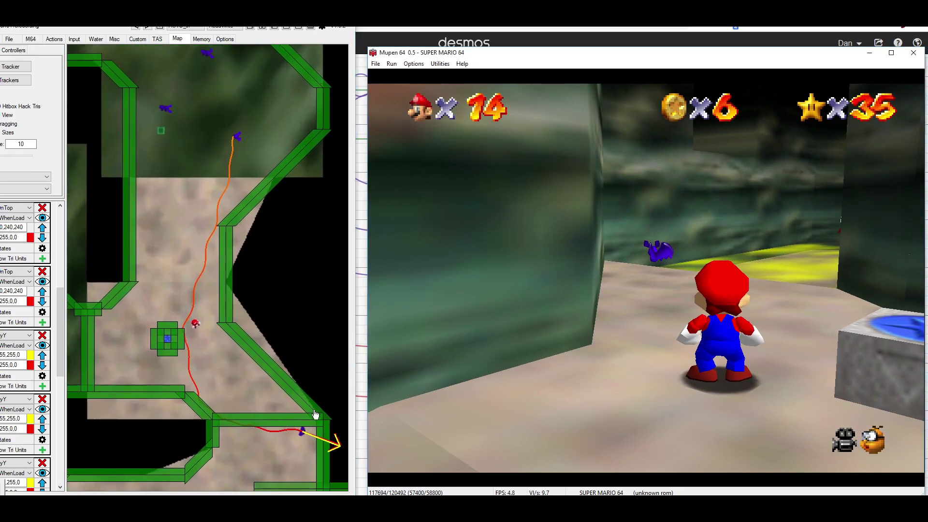
{"action": "left_click_drag", "start_coordinate": [315, 414], "coordinate": [215, 278]}
{"action": "scroll", "coordinate": [245, 328], "scroll_direction": "up", "scroll_amount": 2}
{"action": "left_click", "coordinate": [418, 331]}
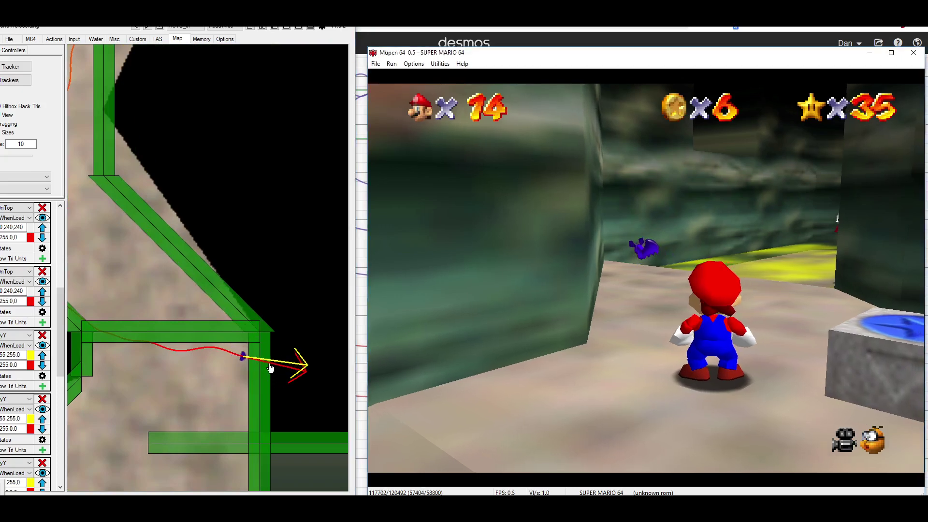
{"action": "key", "text": "backslash"}
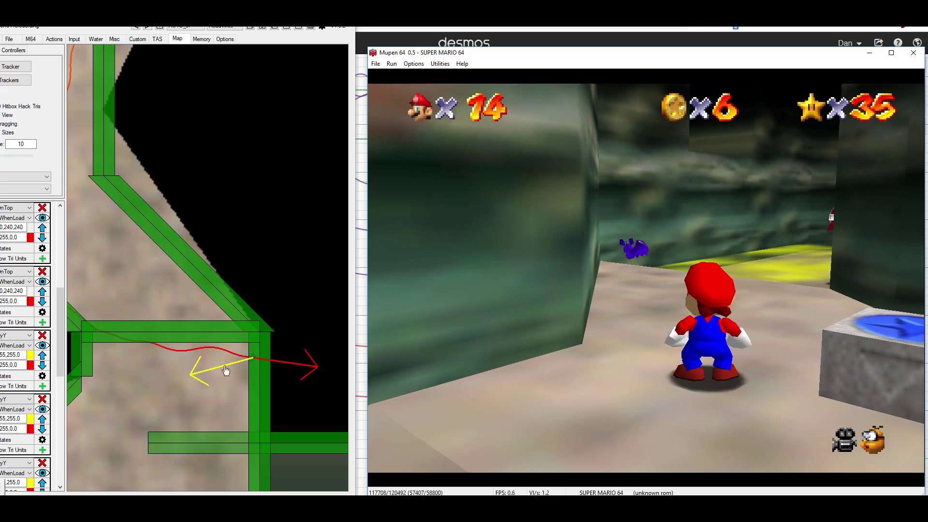
Advance frames until the bat has turned off the side wall and heads back into the wide corridor.
{"action": "scroll", "coordinate": [314, 355], "scroll_direction": "down", "scroll_amount": 5}
{"action": "scroll", "coordinate": [314, 356], "scroll_direction": "down", "scroll_amount": 3}
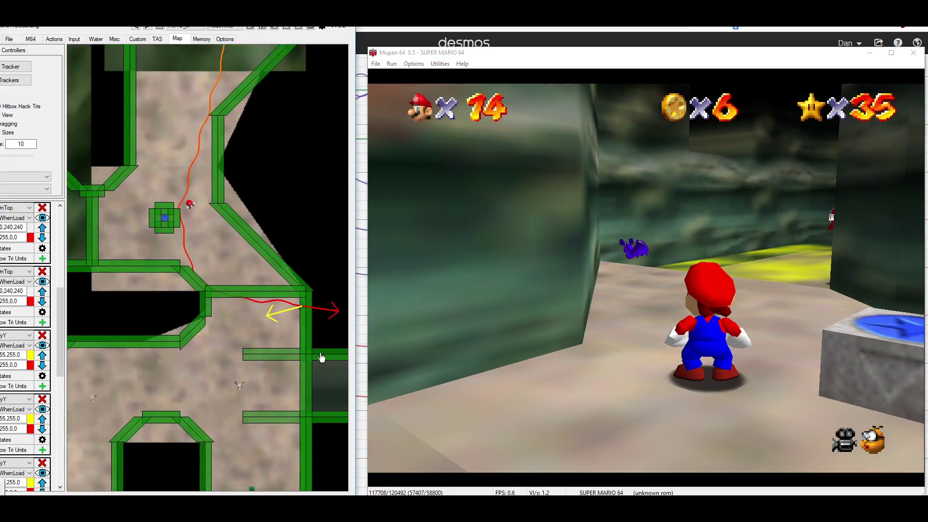
{"action": "left_click", "coordinate": [410, 312]}
{"action": "key", "text": "backslash"}
{"action": "key", "text": "backslash"}
{"action": "key", "text": "backslash"}
{"action": "key", "text": "backslash"}
{"action": "key", "text": "backslash"}
{"action": "key", "text": "backslash"}
{"action": "key", "text": "backslash"}
{"action": "key", "text": "backslash"}
{"action": "key", "text": "backslash"}
{"action": "key", "text": "backslash"}
{"action": "key", "text": "backslash"}
{"action": "key", "text": "backslash"}
{"action": "key", "text": "backslash"}
{"action": "key", "text": "backslash"}
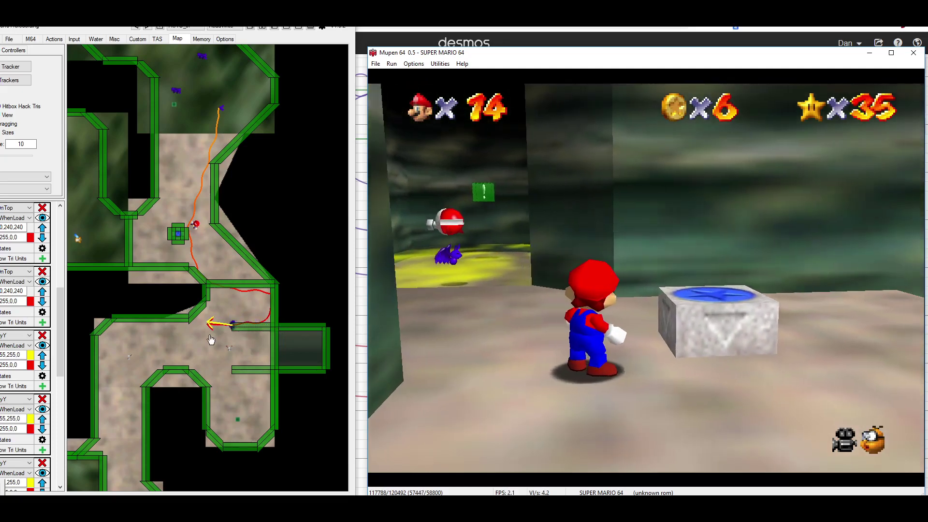
Examine the map route from the bat through the wide corridor down to the small room at its end.
{"action": "left_click_drag", "start_coordinate": [177, 333], "coordinate": [248, 242]}
{"action": "scroll", "coordinate": [237, 333], "scroll_direction": "up", "scroll_amount": 3}
{"action": "left_click_drag", "start_coordinate": [174, 253], "coordinate": [161, 121]}
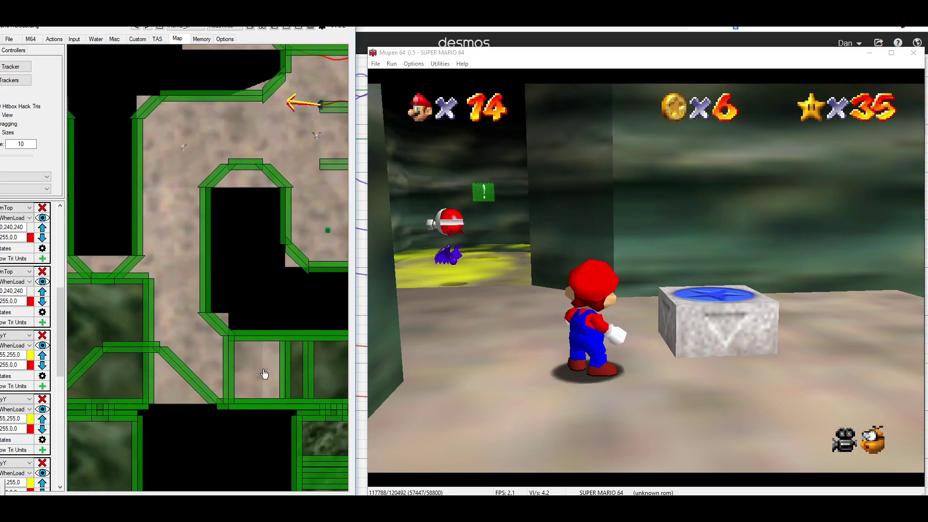
{"action": "scroll", "coordinate": [263, 375], "scroll_direction": "up", "scroll_amount": 3}
{"action": "scroll", "coordinate": [222, 317], "scroll_direction": "up", "scroll_amount": 1}
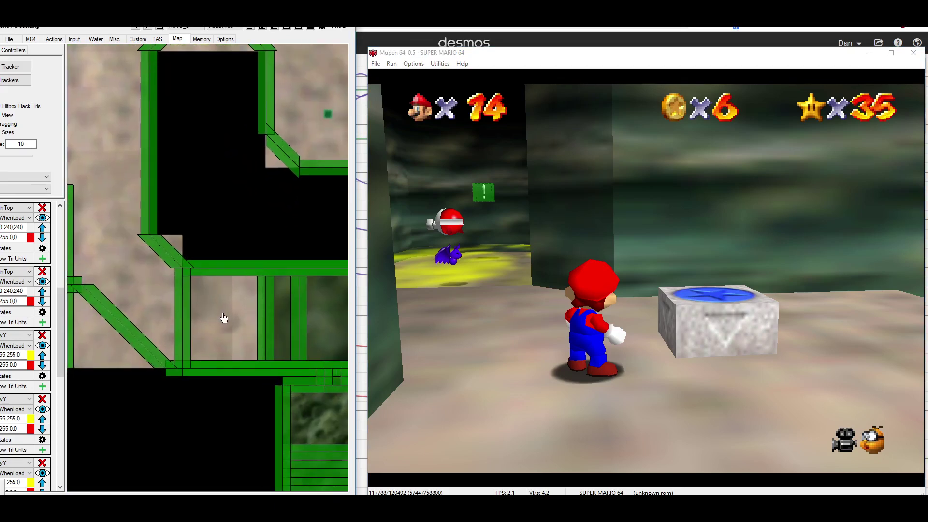
{"action": "left_click_drag", "start_coordinate": [231, 308], "coordinate": [254, 310]}
{"action": "scroll", "coordinate": [258, 329], "scroll_direction": "down", "scroll_amount": 4}
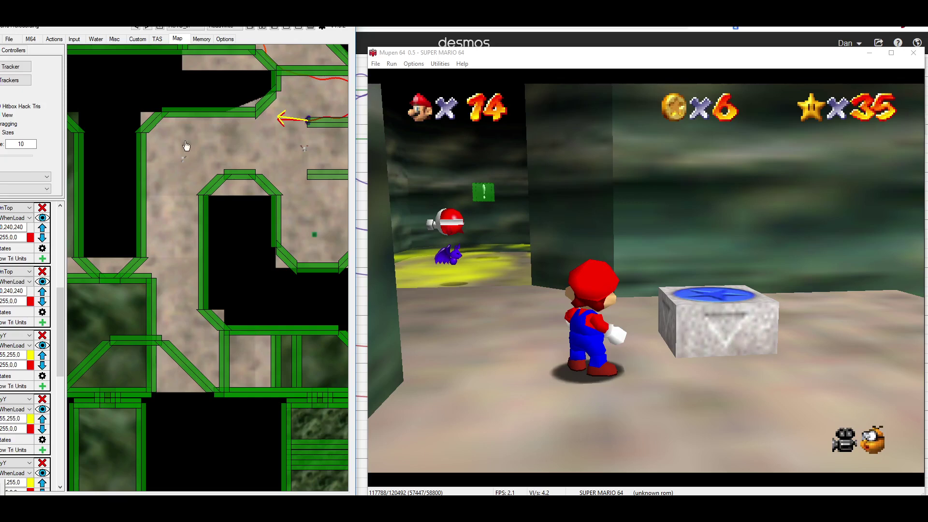
Trace on the map the way between the upper bat chamber, the block near Mario and the lower corridor, comparing the drawn bat paths.
{"action": "left_click_drag", "start_coordinate": [187, 144], "coordinate": [144, 388]}
{"action": "left_click_drag", "start_coordinate": [193, 221], "coordinate": [255, 399]}
{"action": "left_click_drag", "start_coordinate": [232, 234], "coordinate": [301, 317]}
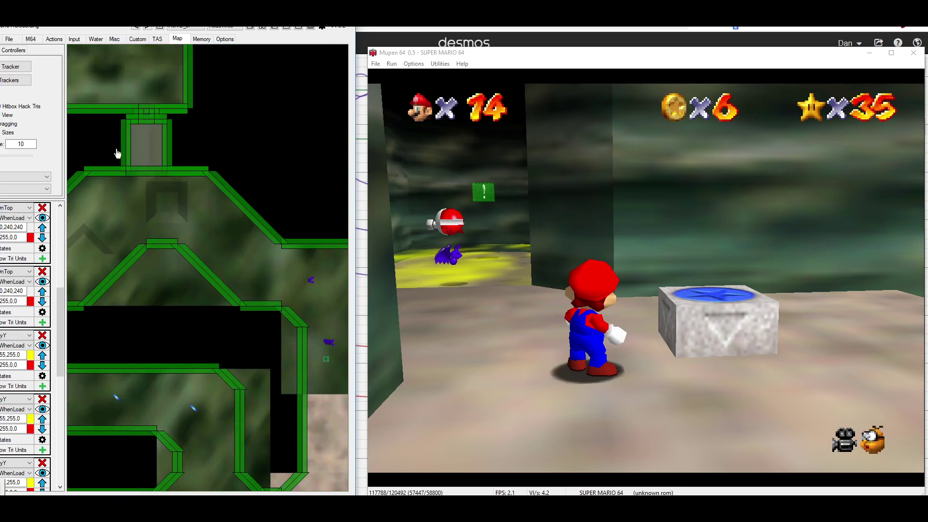
{"action": "left_click_drag", "start_coordinate": [248, 314], "coordinate": [141, 138]}
{"action": "left_click_drag", "start_coordinate": [227, 355], "coordinate": [225, 305]}
{"action": "left_click_drag", "start_coordinate": [270, 383], "coordinate": [266, 334]}
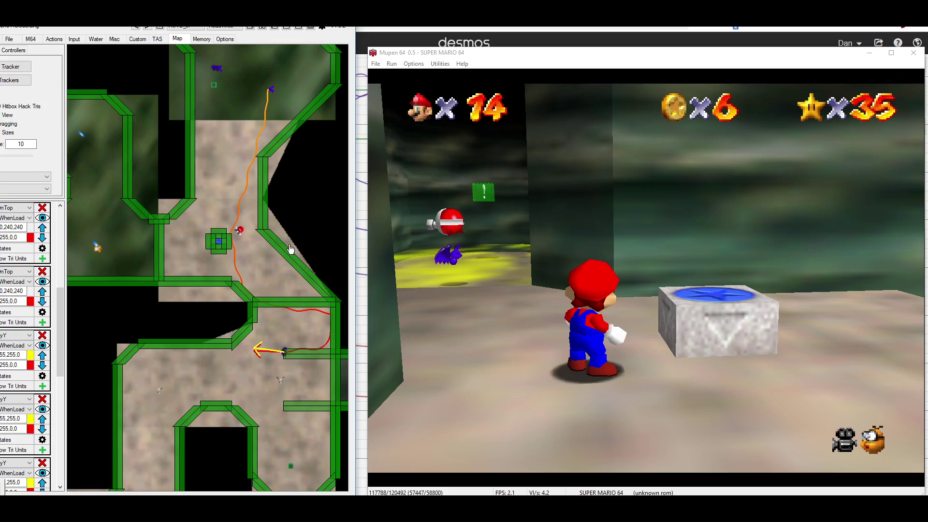
{"action": "left_click_drag", "start_coordinate": [190, 52], "coordinate": [264, 293]}
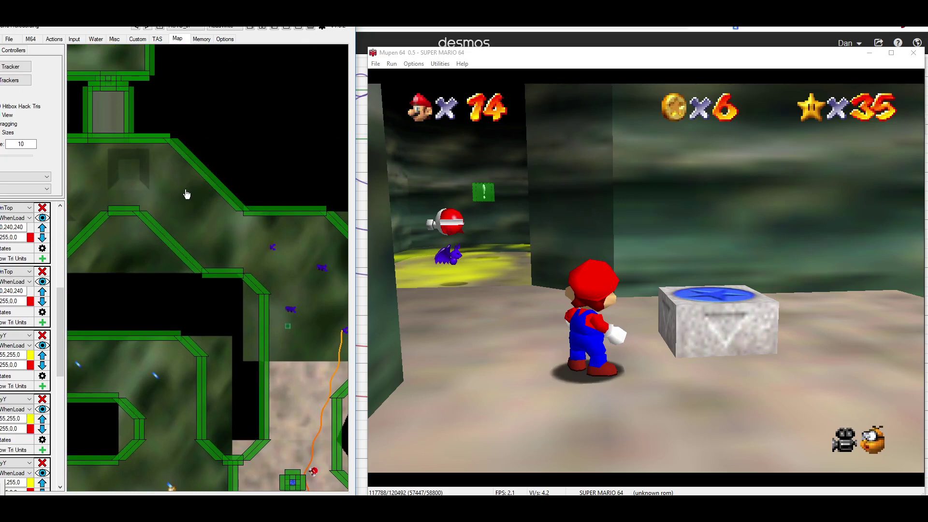
{"action": "left_click_drag", "start_coordinate": [306, 294], "coordinate": [269, 253]}
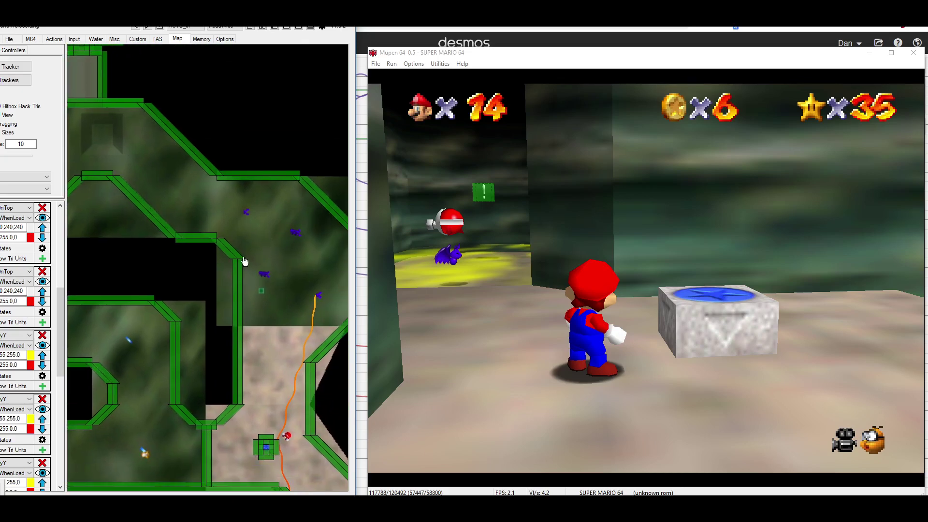
{"action": "left_click_drag", "start_coordinate": [250, 292], "coordinate": [190, 125]}
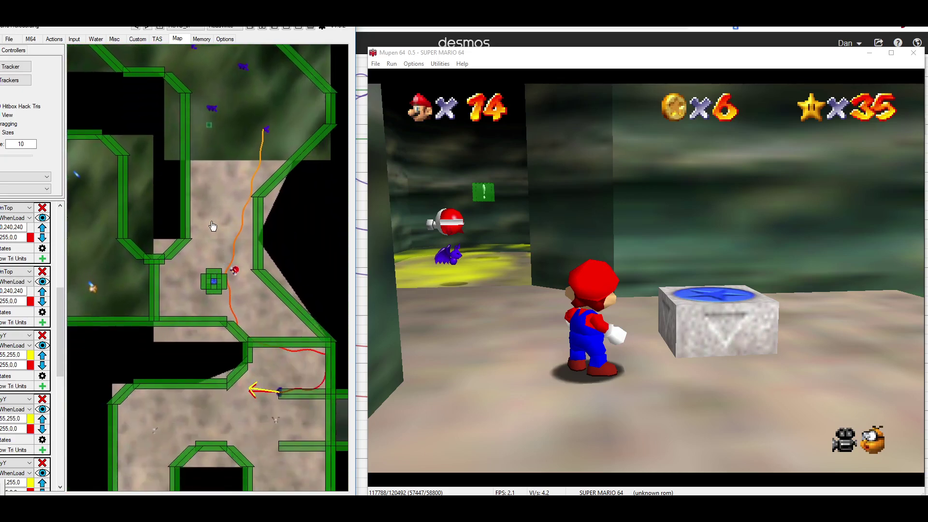
{"action": "left_click_drag", "start_coordinate": [213, 226], "coordinate": [233, 108]}
{"action": "left_click_drag", "start_coordinate": [292, 277], "coordinate": [309, 269]}
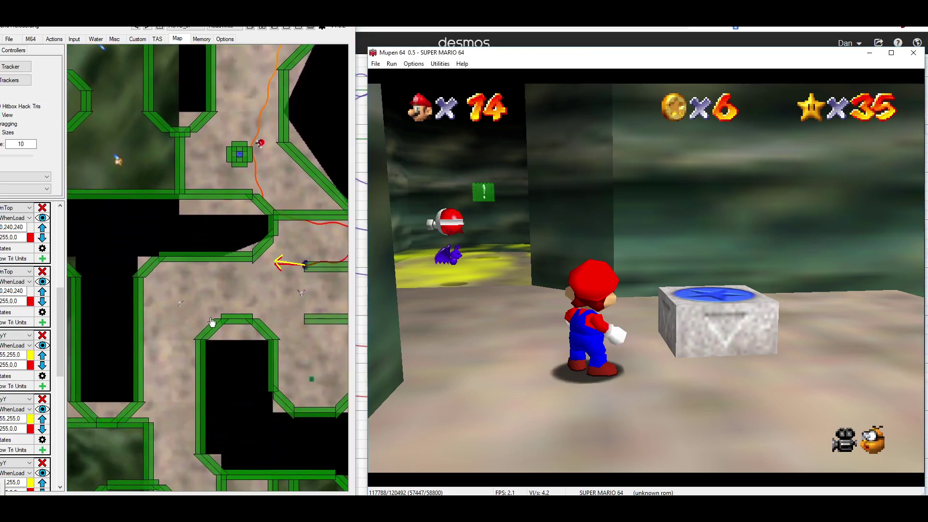
{"action": "left_click_drag", "start_coordinate": [211, 321], "coordinate": [207, 238]}
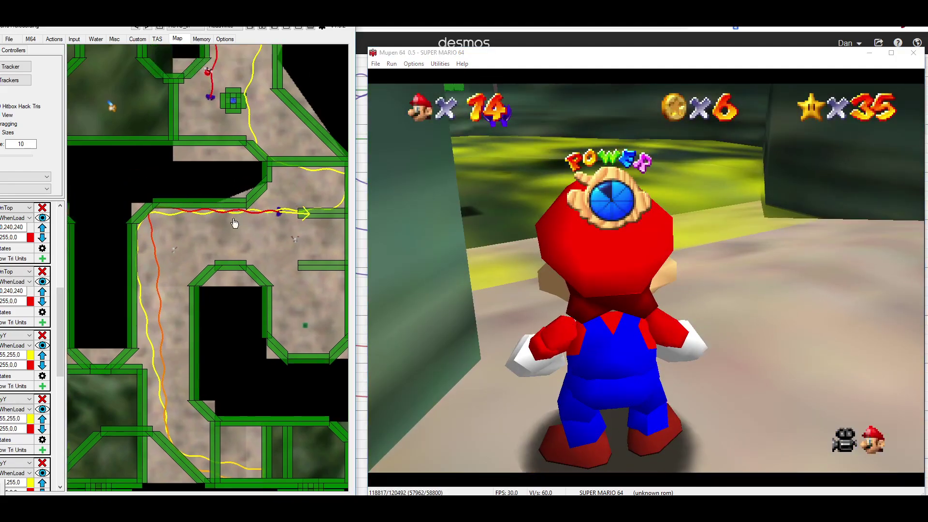
{"action": "left_click_drag", "start_coordinate": [231, 183], "coordinate": [184, 327]}
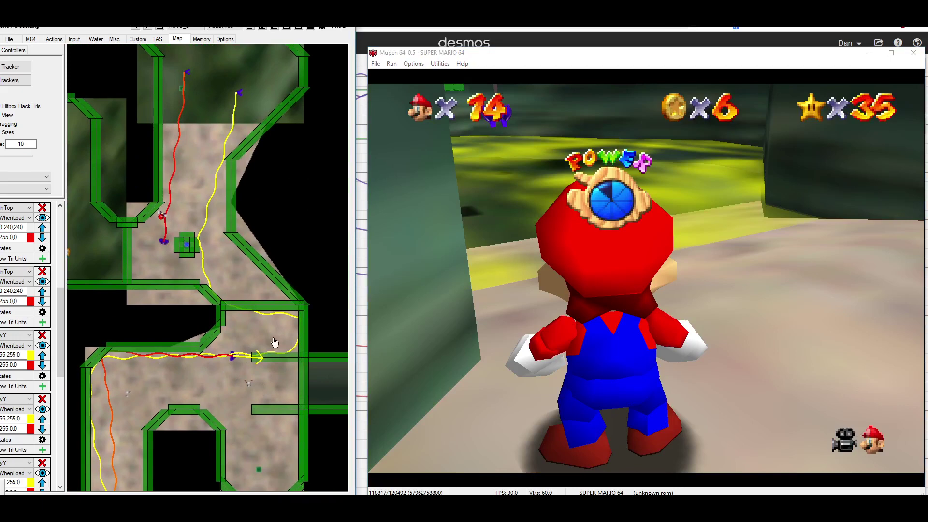
Play the run until the upper bat has rounded the block near Mario, and reload save state 3.
{"action": "left_click", "coordinate": [424, 326]}
{"action": "key", "text": "Pause"}
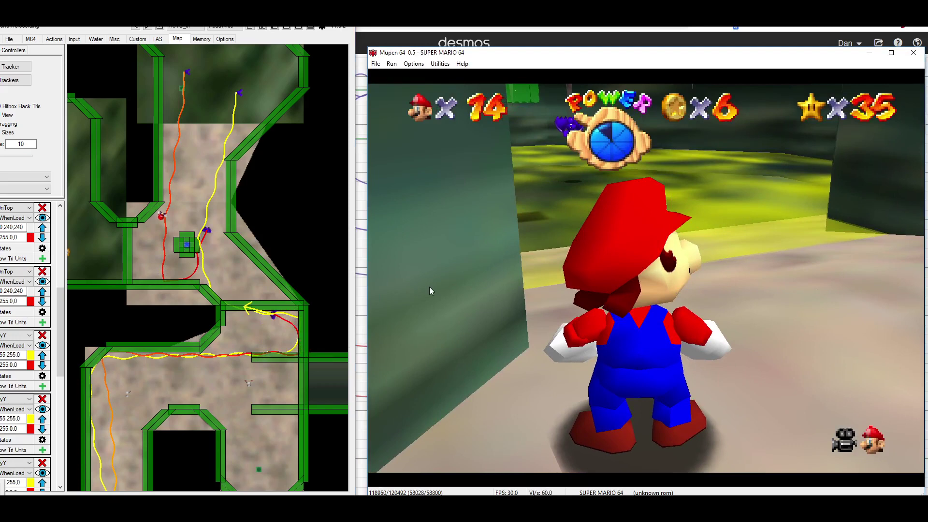
{"action": "key", "text": "F3"}
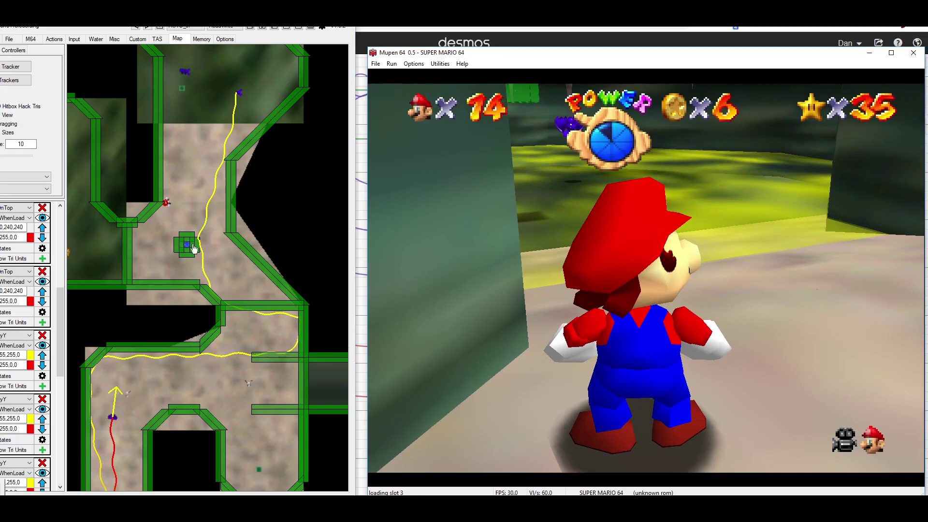
Replay the run until the lower bat reaches the angled corner of the wide corridor, and load the earlier save state 7.
{"action": "left_click_drag", "start_coordinate": [193, 231], "coordinate": [199, 265]}
{"action": "left_click", "coordinate": [396, 260]}
{"action": "key", "text": "Pause"}
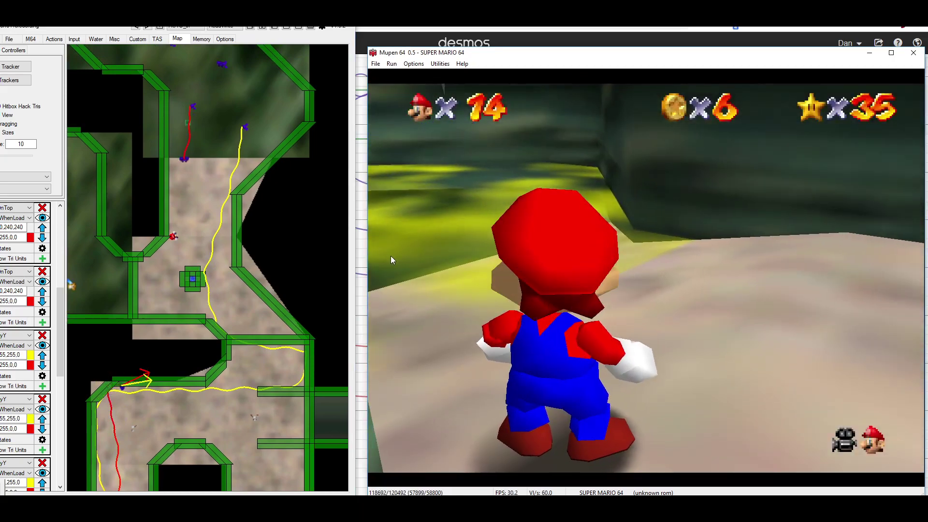
{"action": "key", "text": "F7"}
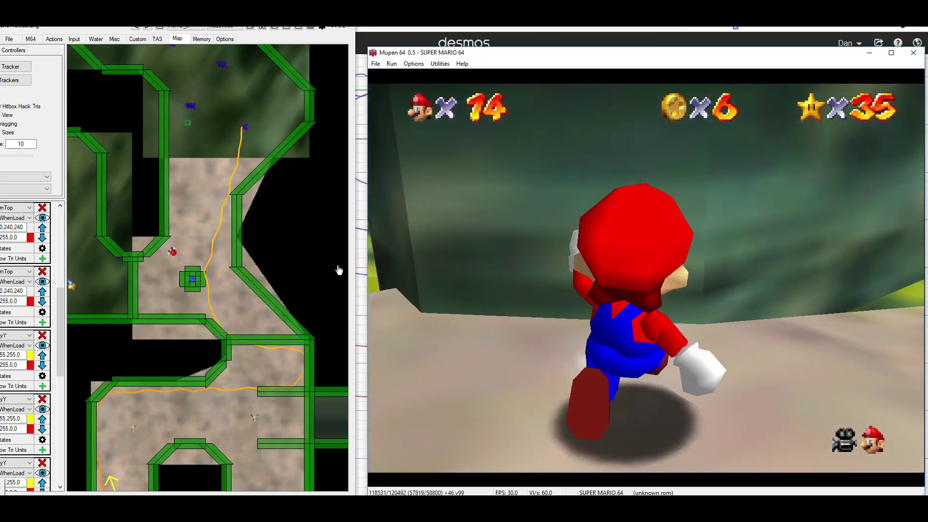
Play the run from this state until the lower bat leaves the small room and the other bat is past the block.
{"action": "left_click_drag", "start_coordinate": [179, 217], "coordinate": [182, 236]}
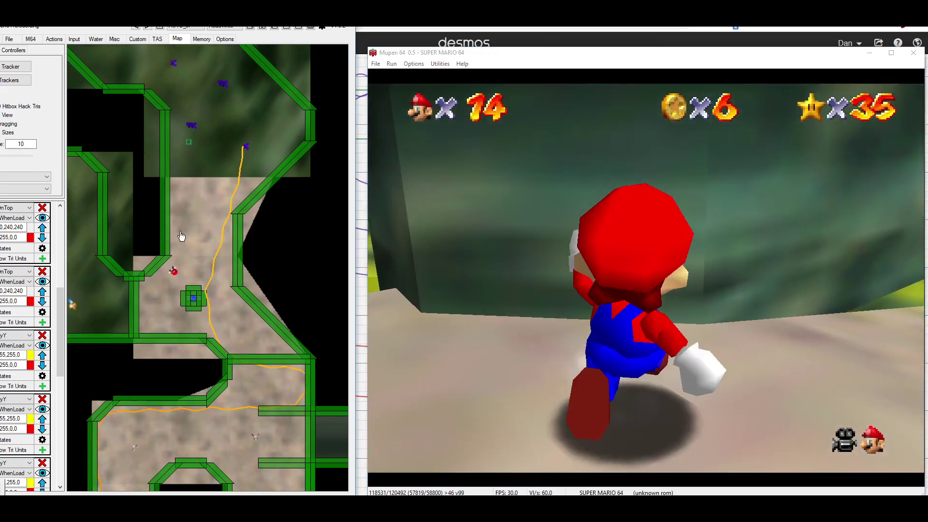
{"action": "left_click", "coordinate": [432, 303]}
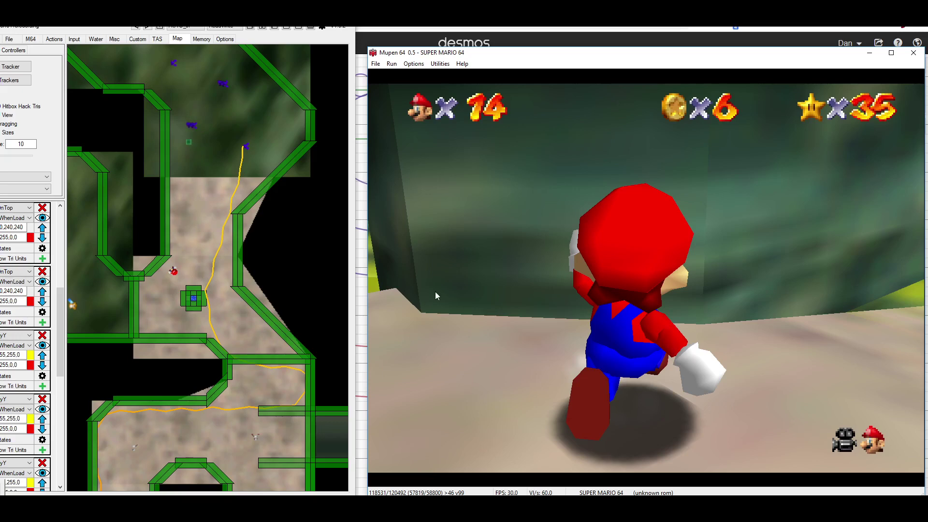
{"action": "key", "text": "Pause"}
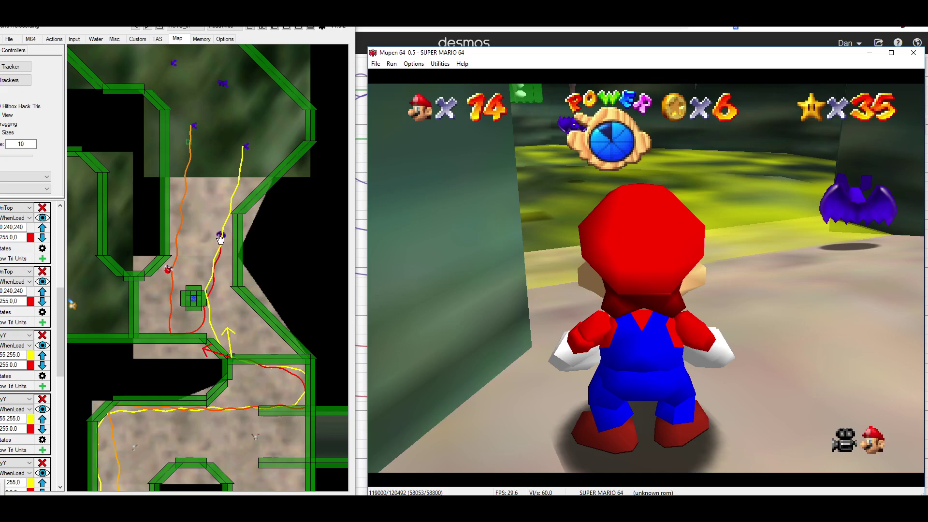
Examine on the map the way from the block through the upper bat chamber to the narrow passage beyond it.
{"action": "left_click_drag", "start_coordinate": [240, 198], "coordinate": [247, 296]}
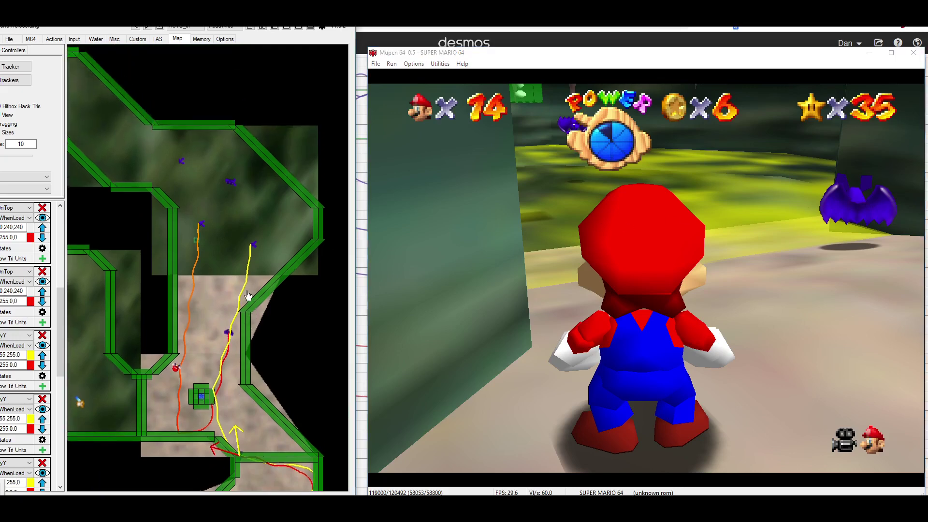
{"action": "left_click_drag", "start_coordinate": [160, 216], "coordinate": [245, 268]}
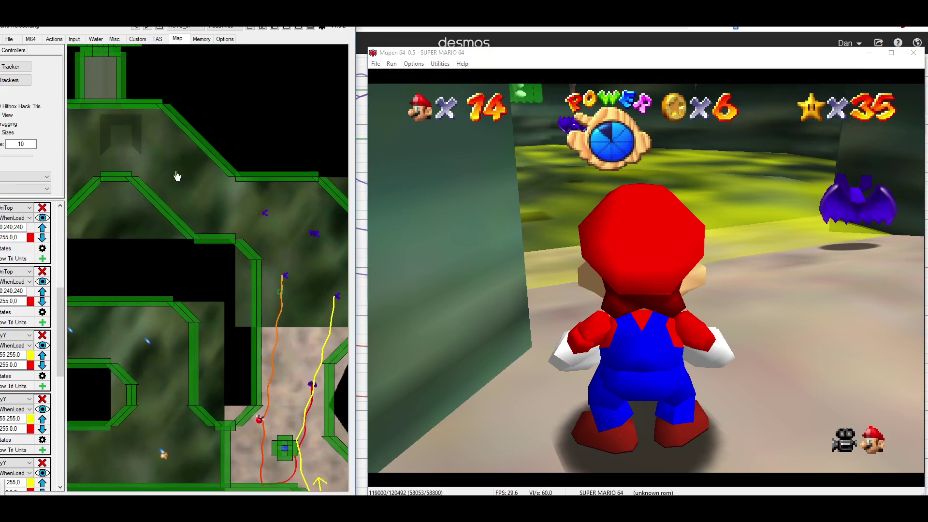
{"action": "left_click_drag", "start_coordinate": [265, 286], "coordinate": [197, 199]}
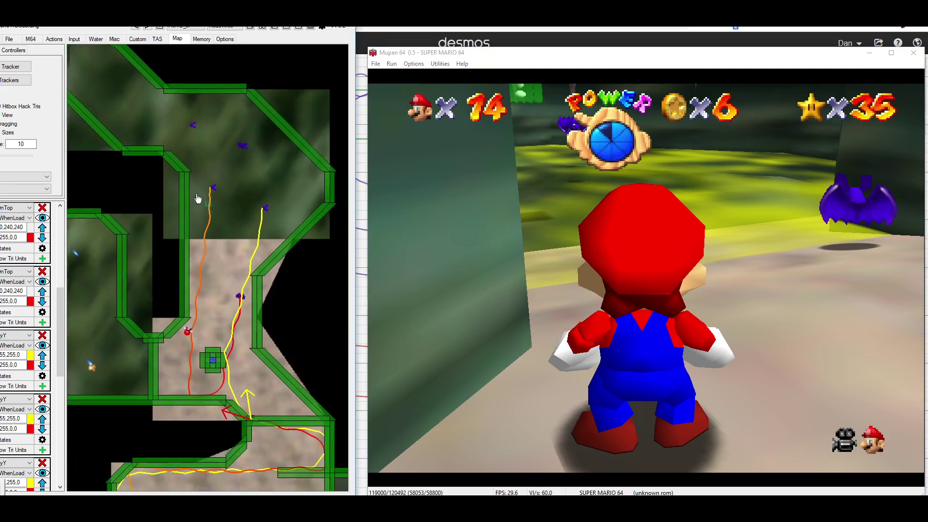
Play the run until the bat is past the block, and advance it frame by frame to the upper chamber's edge.
{"action": "left_click", "coordinate": [395, 242]}
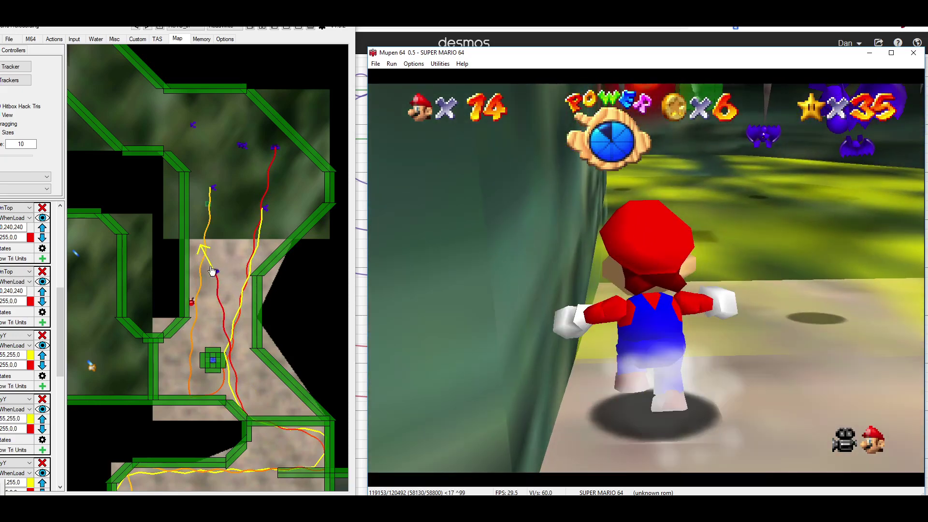
{"action": "left_click_drag", "start_coordinate": [215, 275], "coordinate": [222, 294]}
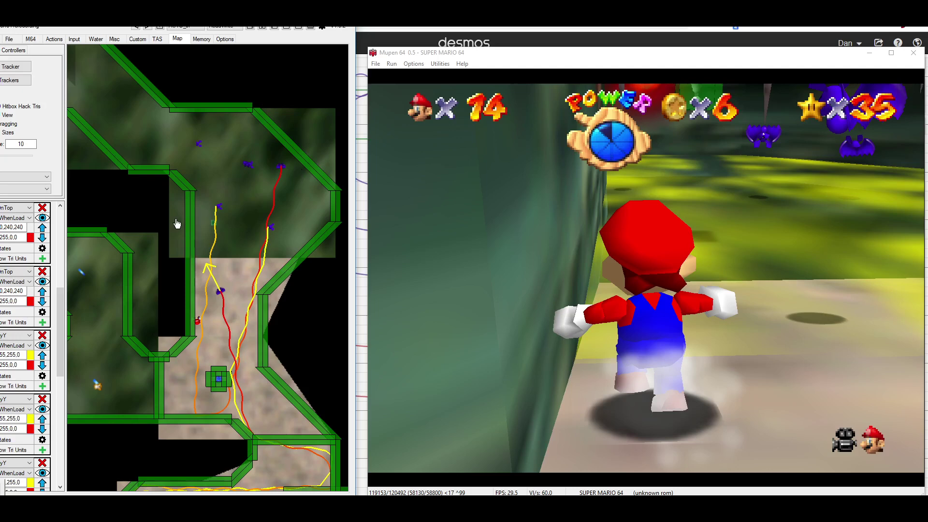
{"action": "left_click", "coordinate": [429, 255]}
{"action": "key", "text": "backslash"}
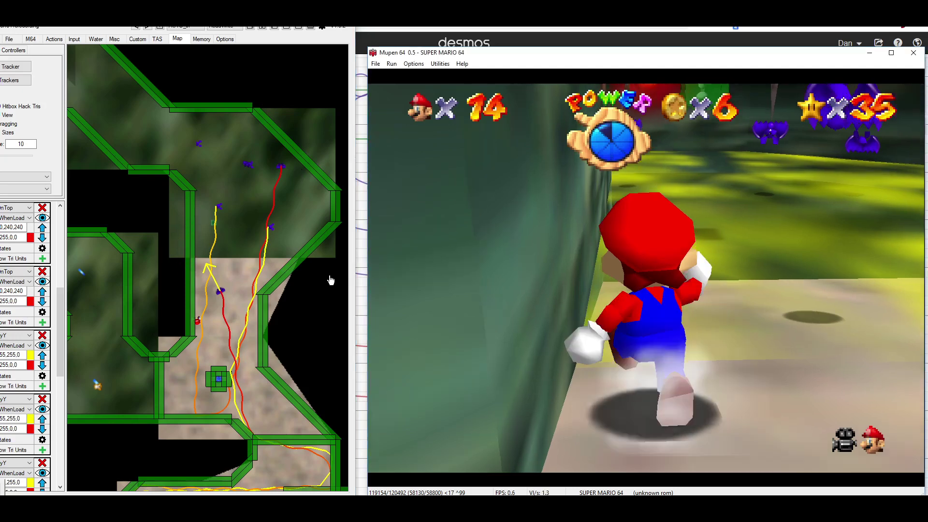
{"action": "key", "text": "backslash"}
{"action": "key", "text": "backslash"}
{"action": "key", "text": "backslash"}
{"action": "key", "text": "backslash"}
{"action": "key", "text": "backslash"}
{"action": "key", "text": "backslash"}
{"action": "key", "text": "backslash"}
{"action": "key", "text": "backslash"}
{"action": "key", "text": "backslash"}
{"action": "key", "text": "backslash"}
{"action": "key", "text": "backslash"}
{"action": "key", "text": "backslash"}
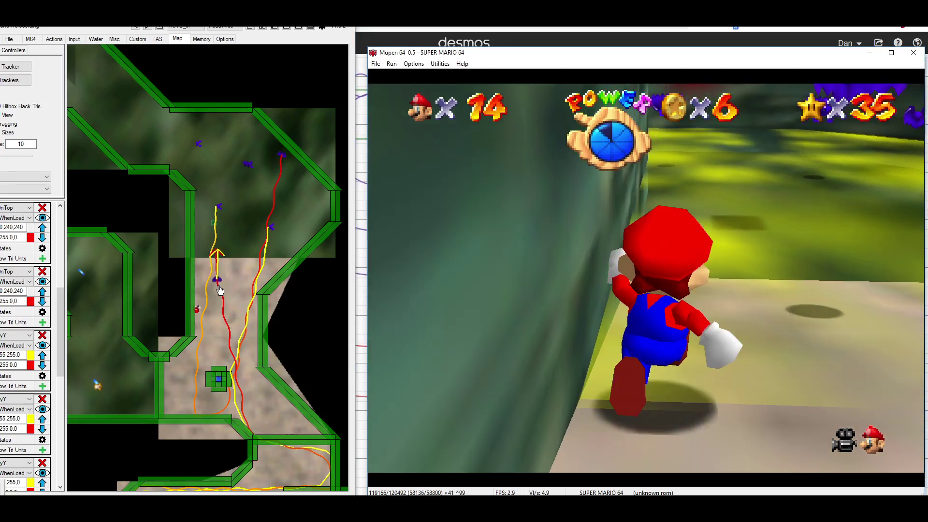
{"action": "key", "text": "backslash"}
{"action": "key", "text": "backslash"}
{"action": "key", "text": "backslash"}
{"action": "key", "text": "backslash"}
{"action": "key", "text": "backslash"}
{"action": "key", "text": "backslash"}
{"action": "key", "text": "backslash"}
{"action": "key", "text": "backslash"}
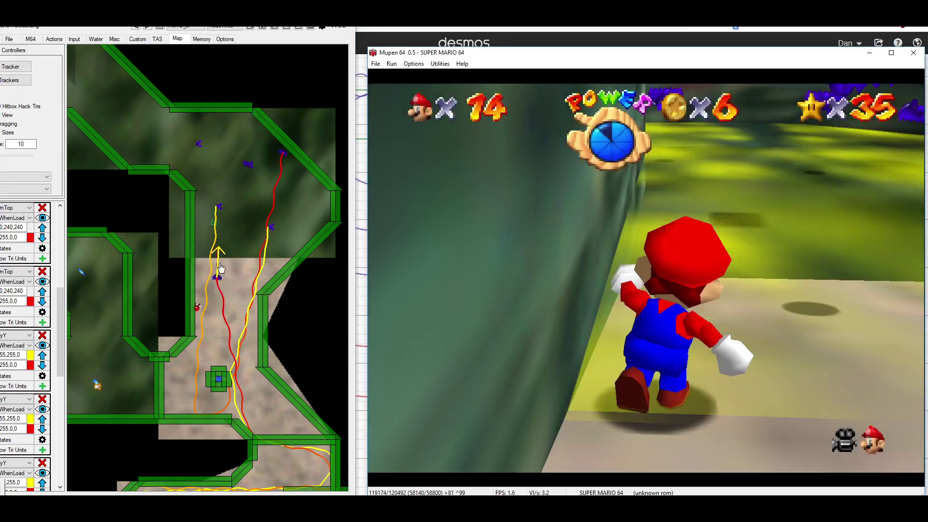
{"action": "key", "text": "backslash"}
{"action": "key", "text": "backslash"}
{"action": "key", "text": "backslash"}
{"action": "key", "text": "backslash"}
{"action": "key", "text": "backslash"}
{"action": "key", "text": "backslash"}
{"action": "key", "text": "backslash"}
{"action": "key", "text": "backslash"}
{"action": "key", "text": "backslash"}
{"action": "key", "text": "backslash"}
{"action": "key", "text": "backslash"}
{"action": "key", "text": "backslash"}
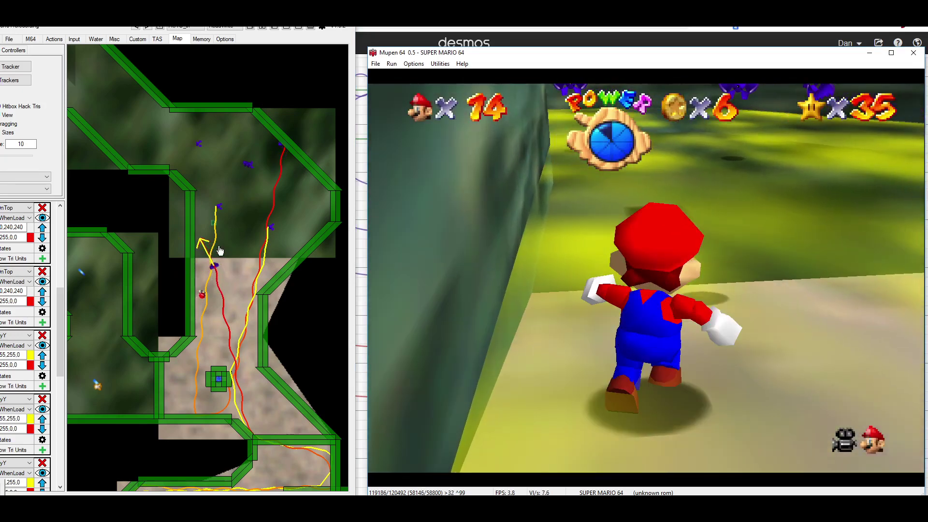
Advance the bat into the upper chamber and along its side wall until it reaches the wall's angled corner.
{"action": "key", "text": "backslash"}
{"action": "key", "text": "backslash"}
{"action": "key", "text": "backslash"}
{"action": "key", "text": "backslash"}
{"action": "key", "text": "backslash"}
{"action": "key", "text": "backslash"}
{"action": "key", "text": "backslash"}
{"action": "key", "text": "backslash"}
{"action": "key", "text": "backslash"}
{"action": "key", "text": "backslash"}
{"action": "key", "text": "backslash"}
{"action": "key", "text": "backslash"}
{"action": "key", "text": "backslash"}
{"action": "key", "text": "backslash"}
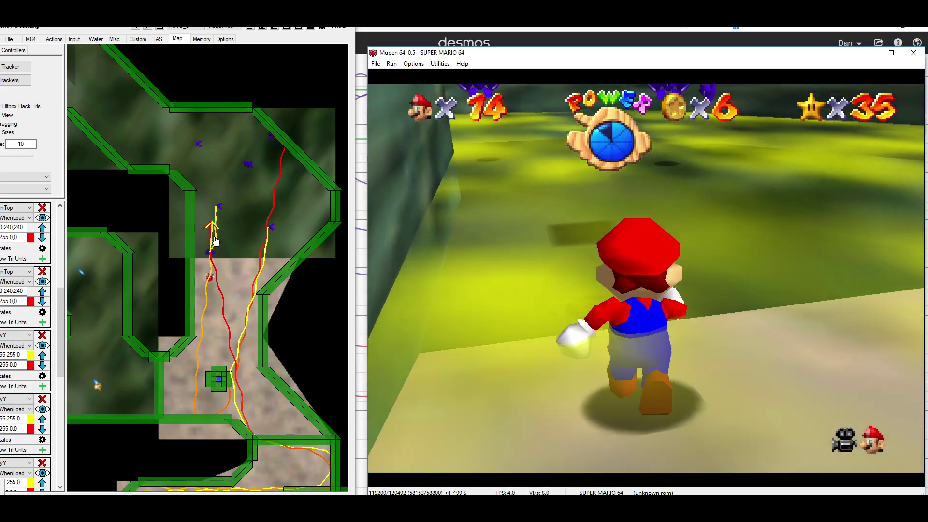
{"action": "key", "text": "backslash"}
{"action": "key", "text": "backslash"}
{"action": "key", "text": "backslash"}
{"action": "key", "text": "backslash"}
{"action": "key", "text": "backslash"}
{"action": "key", "text": "backslash"}
{"action": "key", "text": "backslash"}
{"action": "key", "text": "backslash"}
{"action": "key", "text": "backslash"}
{"action": "key", "text": "backslash"}
{"action": "key", "text": "backslash"}
{"action": "key", "text": "backslash"}
{"action": "key", "text": "backslash"}
{"action": "key", "text": "backslash"}
{"action": "key", "text": "backslash"}
{"action": "key", "text": "backslash"}
{"action": "key", "text": "backslash"}
{"action": "key", "text": "backslash"}
{"action": "key", "text": "backslash"}
{"action": "key", "text": "backslash"}
{"action": "key", "text": "backslash"}
{"action": "key", "text": "backslash"}
{"action": "key", "text": "backslash"}
{"action": "key", "text": "backslash"}
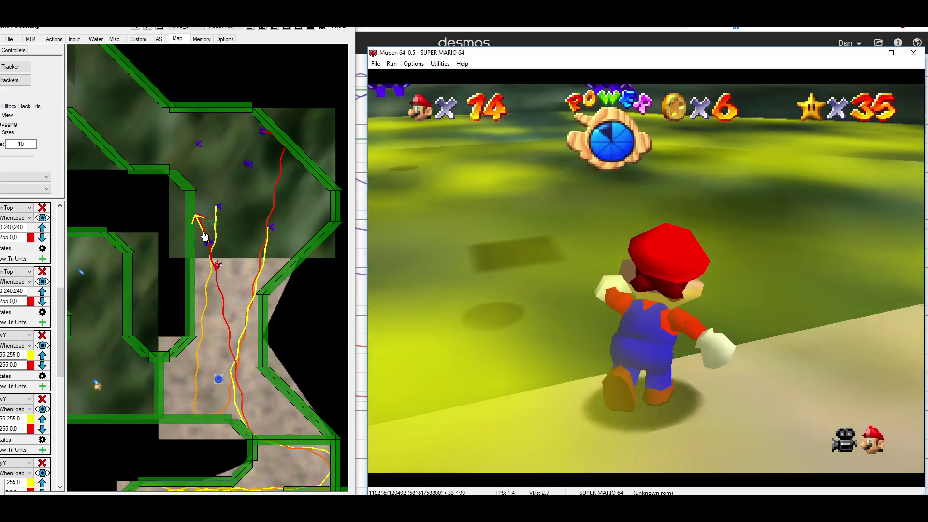
{"action": "key", "text": "backslash"}
{"action": "key", "text": "backslash"}
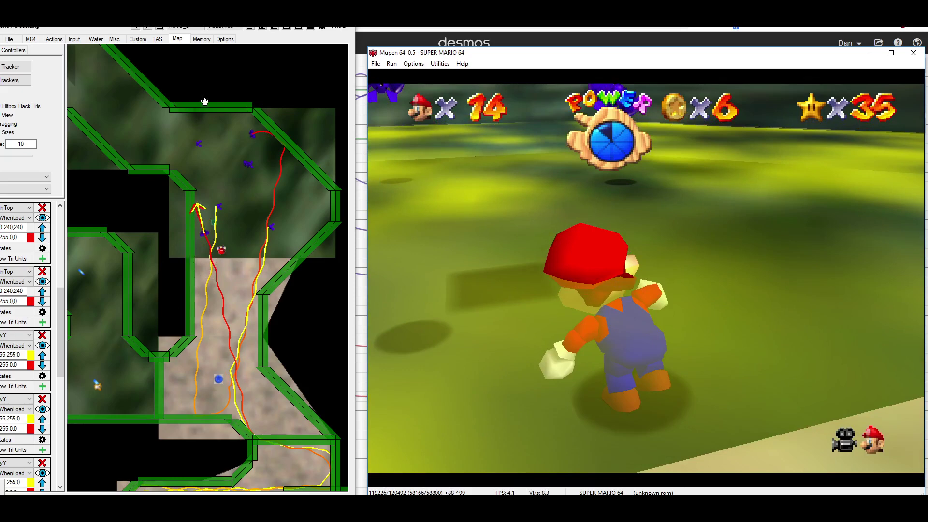
{"action": "key", "text": "Pause"}
{"action": "key", "text": "Pause"}
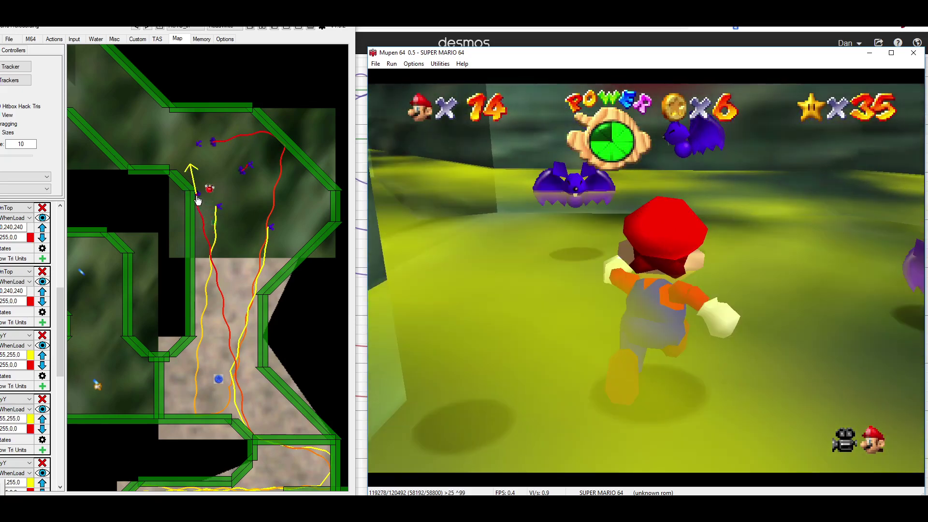
Inspect the angled wall corner up close on the map while advancing the bat past it frame by frame.
{"action": "left_click", "coordinate": [196, 197]}
{"action": "scroll", "coordinate": [196, 197], "scroll_direction": "up", "scroll_amount": 6}
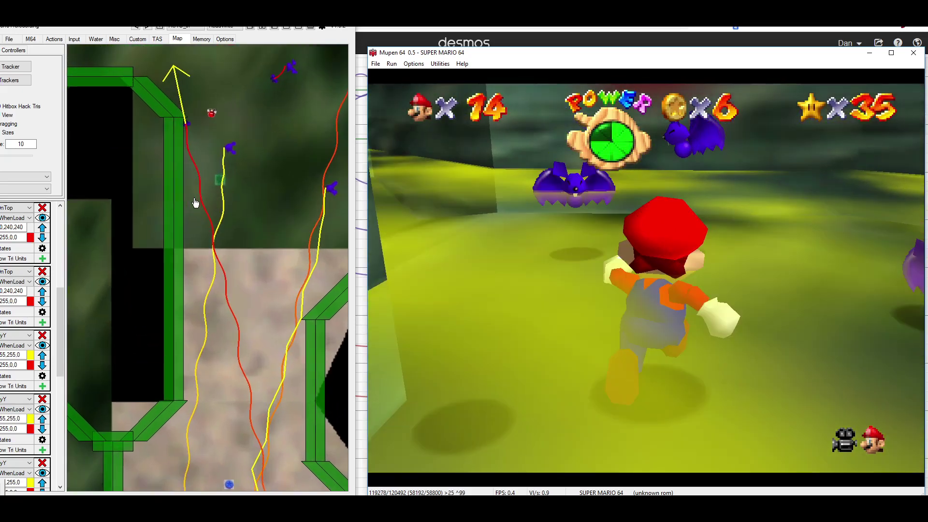
{"action": "scroll", "coordinate": [216, 280], "scroll_direction": "up", "scroll_amount": 6}
{"action": "left_click", "coordinate": [521, 269]}
{"action": "key", "text": "backslash"}
{"action": "key", "text": "backslash"}
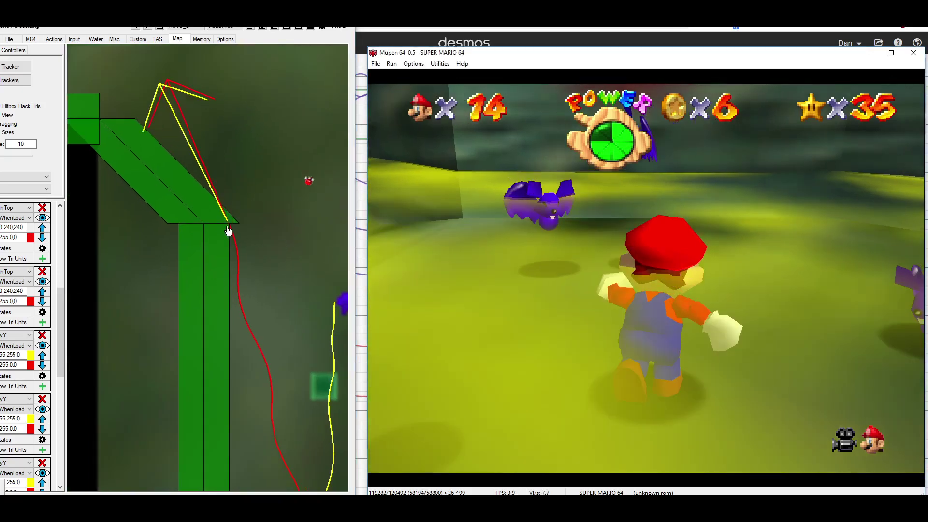
{"action": "scroll", "coordinate": [228, 232], "scroll_direction": "up", "scroll_amount": 2}
{"action": "scroll", "coordinate": [241, 212], "scroll_direction": "down", "scroll_amount": 4}
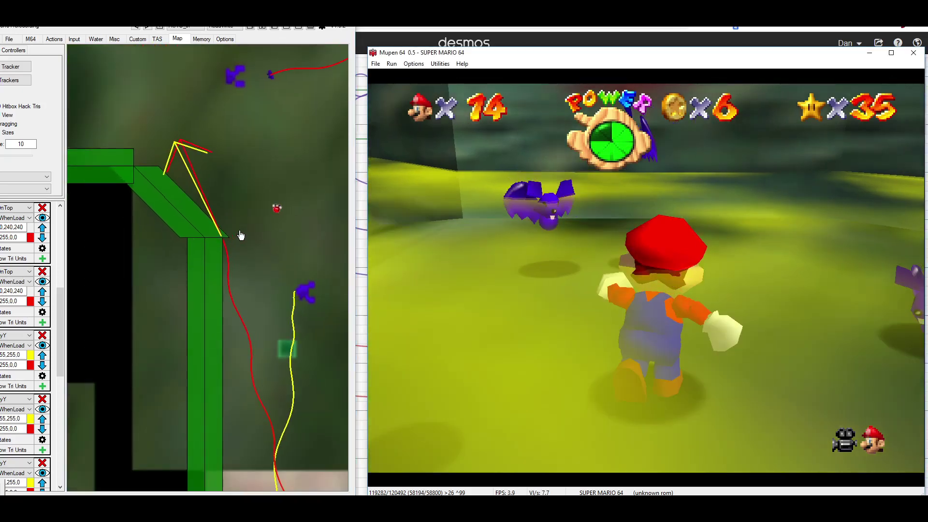
{"action": "left_click", "coordinate": [481, 247]}
{"action": "key", "text": "backslash"}
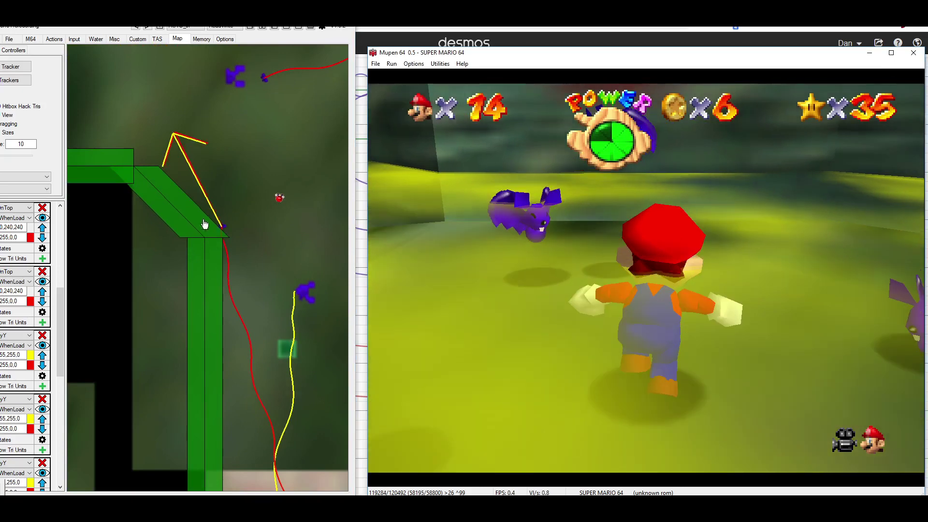
Follow the bat across the chamber until it nears the corner of the opposite wall.
{"action": "left_click_drag", "start_coordinate": [192, 218], "coordinate": [188, 346]}
{"action": "scroll", "coordinate": [188, 348], "scroll_direction": "down", "scroll_amount": 1}
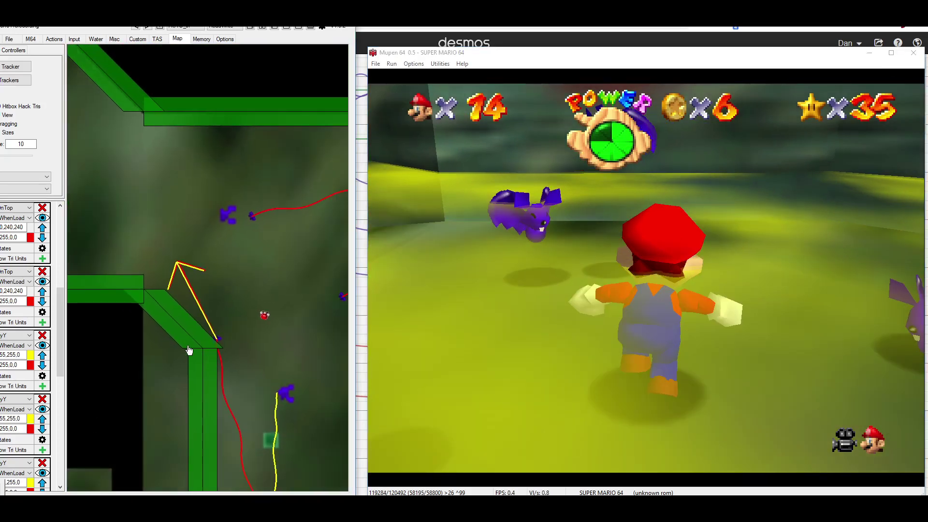
{"action": "left_click", "coordinate": [428, 308]}
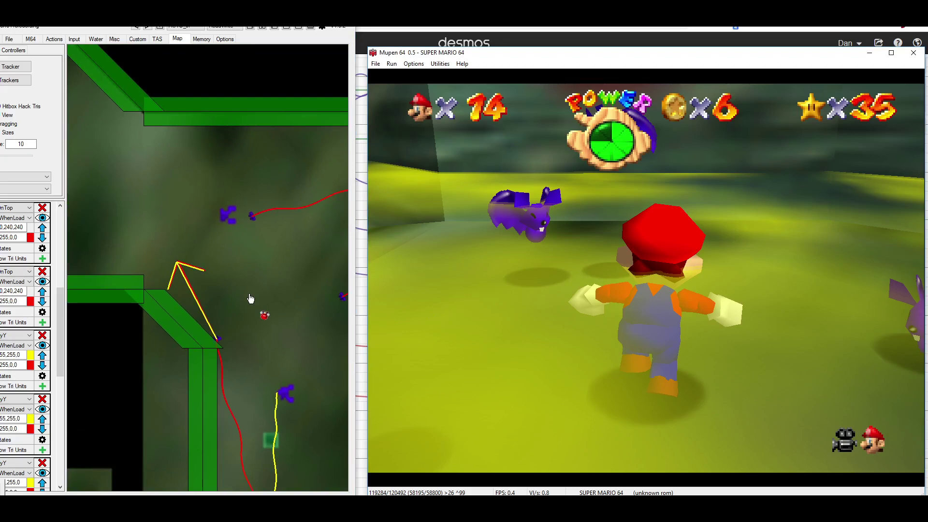
{"action": "key", "text": "backslash"}
{"action": "key", "text": "backslash"}
{"action": "key", "text": "backslash"}
{"action": "key", "text": "backslash"}
{"action": "key", "text": "backslash"}
{"action": "key", "text": "backslash"}
{"action": "key", "text": "backslash"}
{"action": "key", "text": "backslash"}
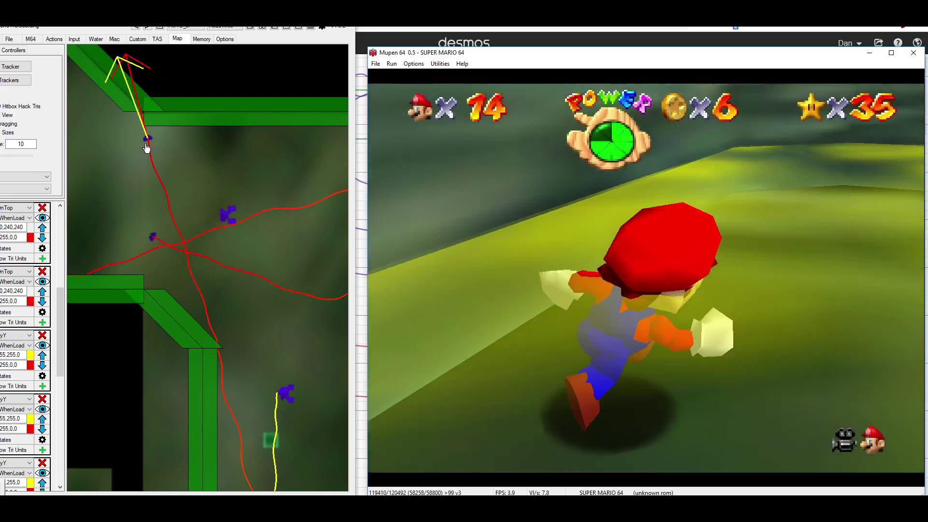
Inspect the opposite wall corner up close on the map while advancing the bat past its edge frame by frame.
{"action": "scroll", "coordinate": [145, 136], "scroll_direction": "up", "scroll_amount": 6}
{"action": "left_click_drag", "start_coordinate": [145, 136], "coordinate": [230, 316]}
{"action": "scroll", "coordinate": [214, 271], "scroll_direction": "up", "scroll_amount": 7}
{"action": "scroll", "coordinate": [170, 189], "scroll_direction": "up", "scroll_amount": 5}
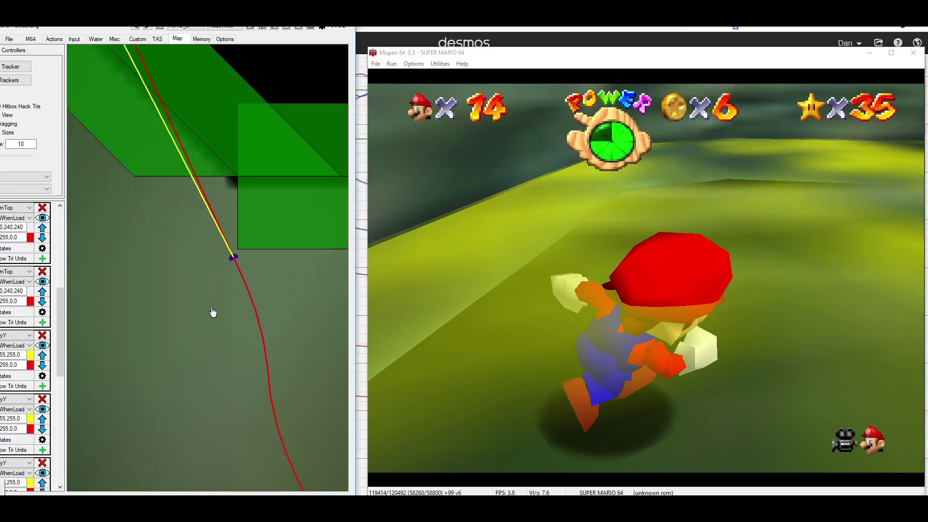
{"action": "key", "text": "backslash"}
{"action": "key", "text": "backslash"}
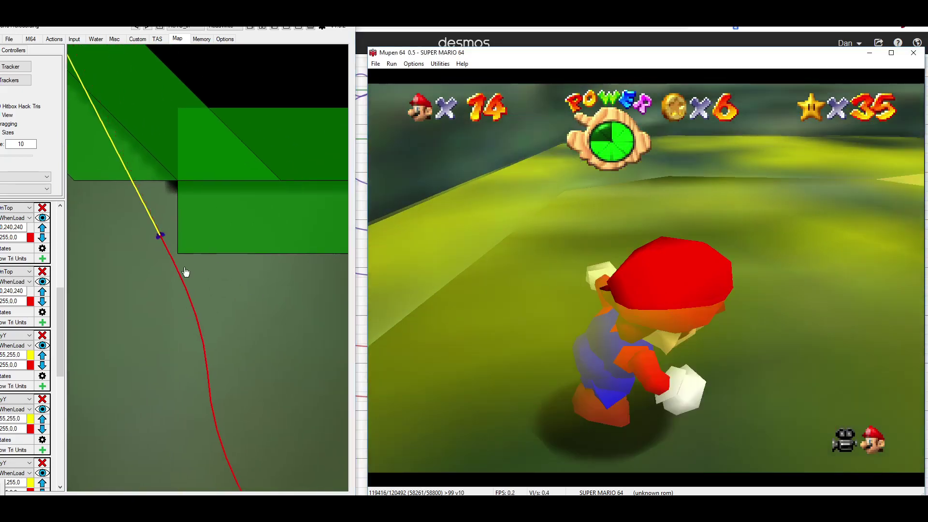
Follow the bat past the opposite corner to the chamber's far end near the narrow passage, and reload save state 7.
{"action": "scroll", "coordinate": [161, 209], "scroll_direction": "down", "scroll_amount": 5}
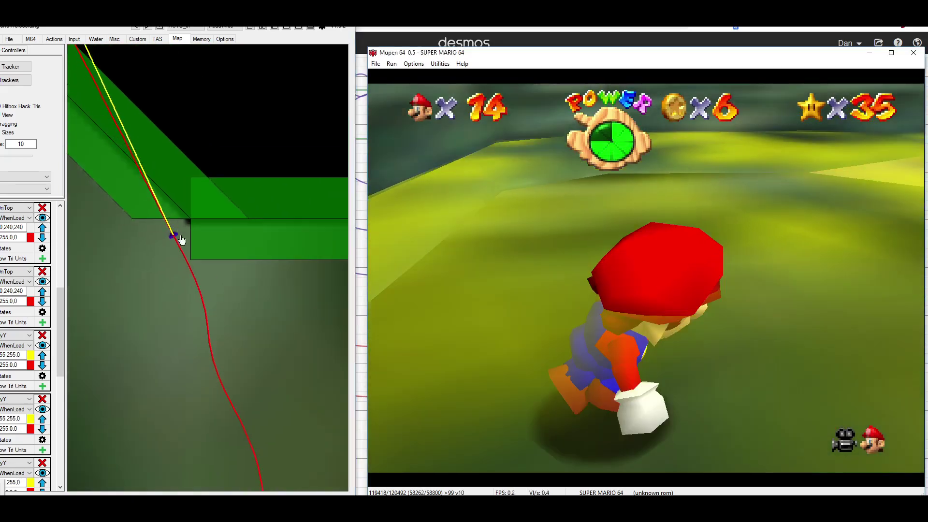
{"action": "scroll", "coordinate": [179, 266], "scroll_direction": "down", "scroll_amount": 5}
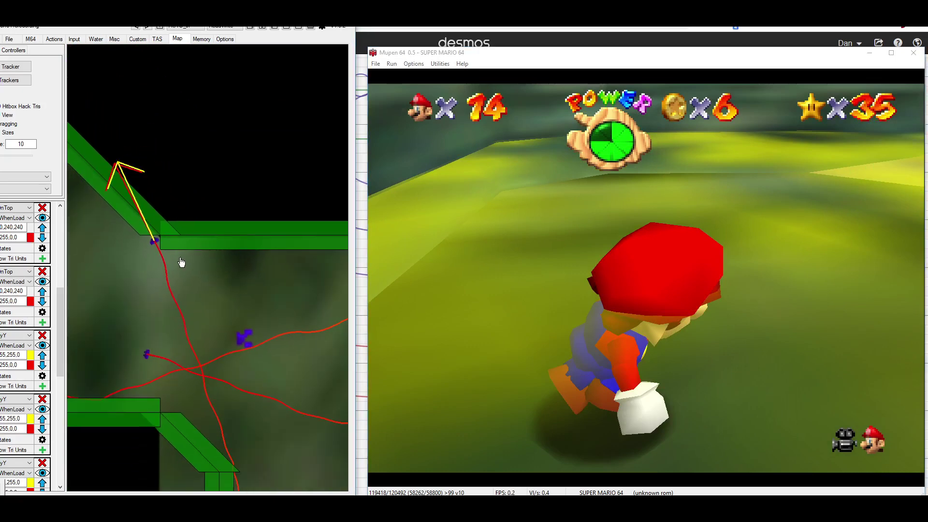
{"action": "scroll", "coordinate": [214, 263], "scroll_direction": "down", "scroll_amount": 4}
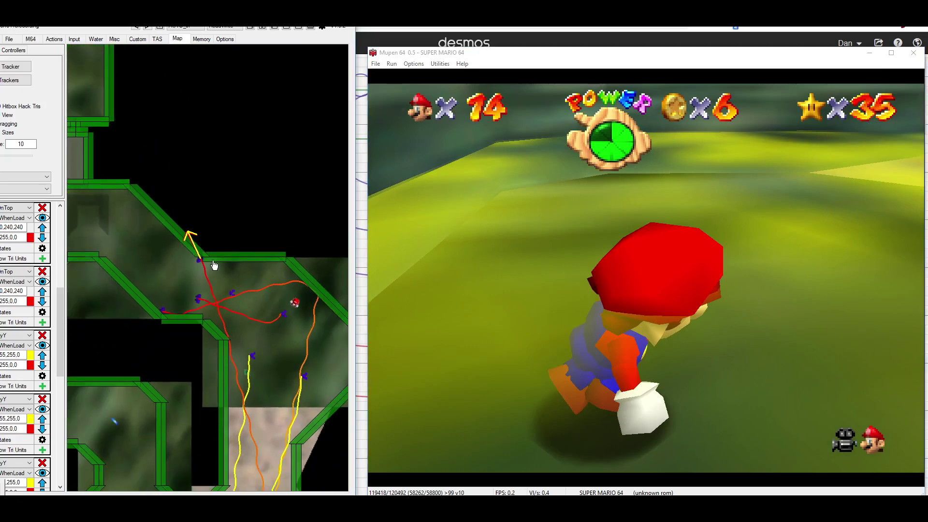
{"action": "key", "text": "backslash"}
{"action": "key", "text": "backslash"}
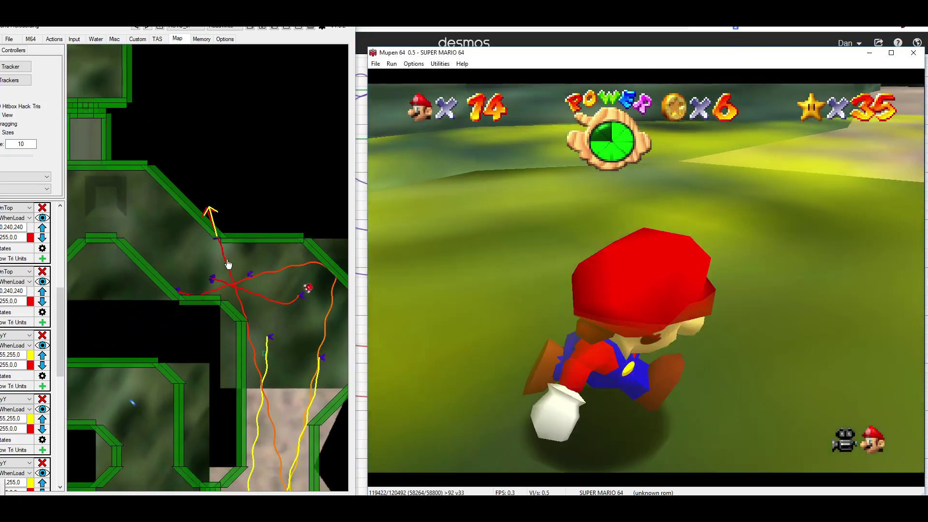
{"action": "key", "text": "Pause"}
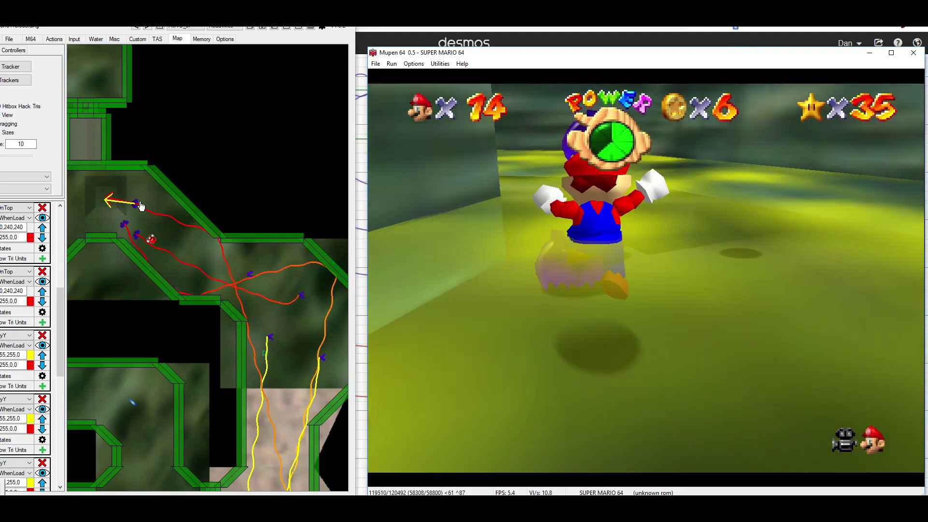
{"action": "key", "text": "F7"}
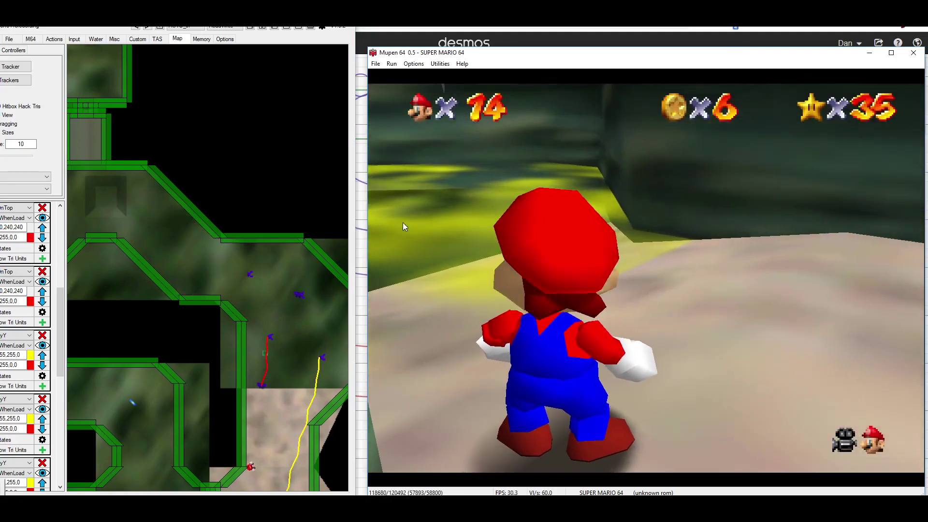
Follow the bats' paths up the corridor and through the chamber during playback, loading save states 5 and 3 to replay sections.
{"action": "left_click_drag", "start_coordinate": [325, 314], "coordinate": [280, 161]}
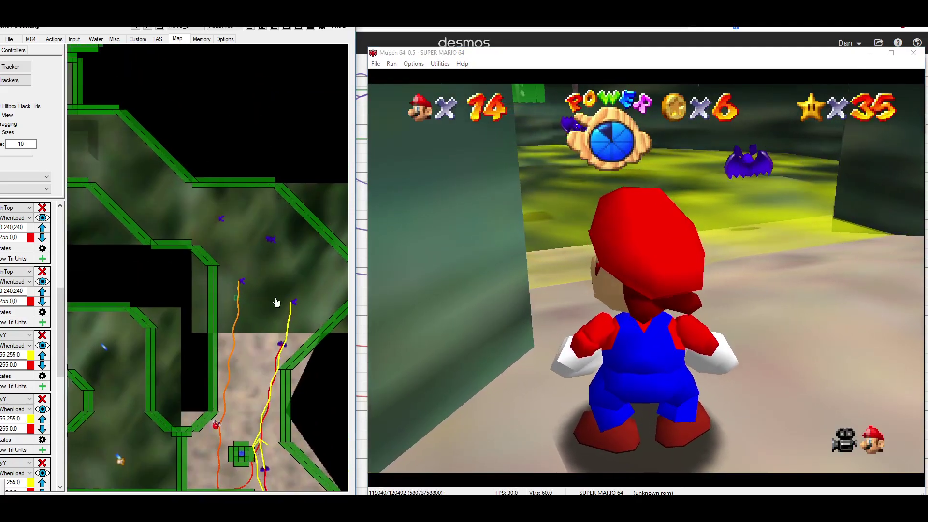
{"action": "left_click", "coordinate": [418, 288]}
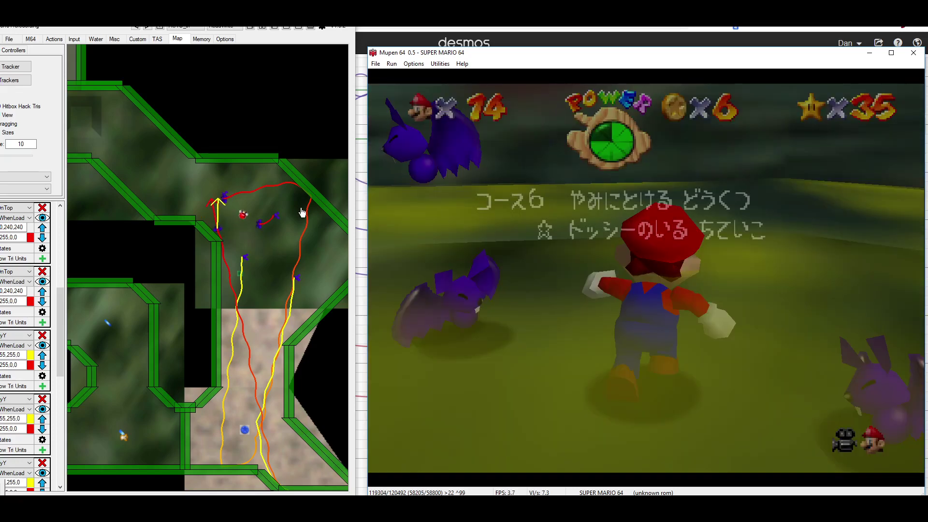
{"action": "key", "text": "F5"}
{"action": "key", "text": "Pause"}
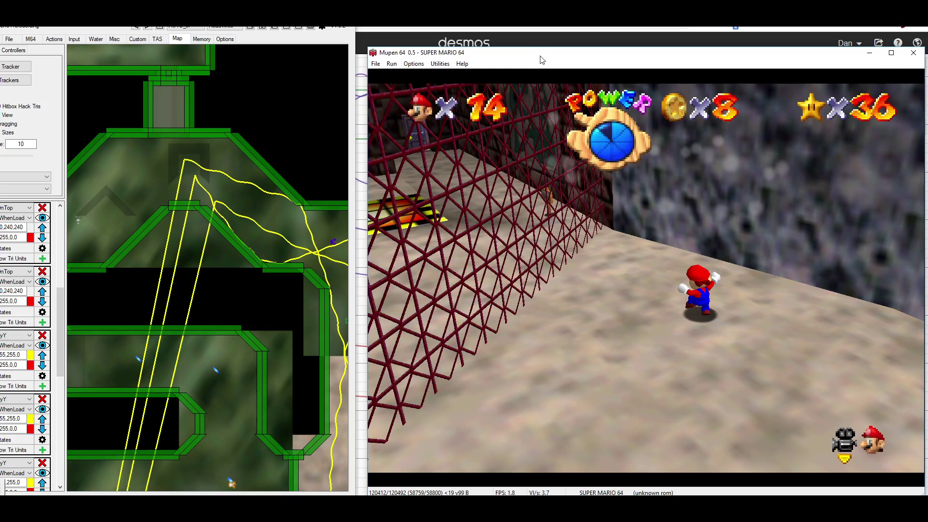
{"action": "key", "text": "F3"}
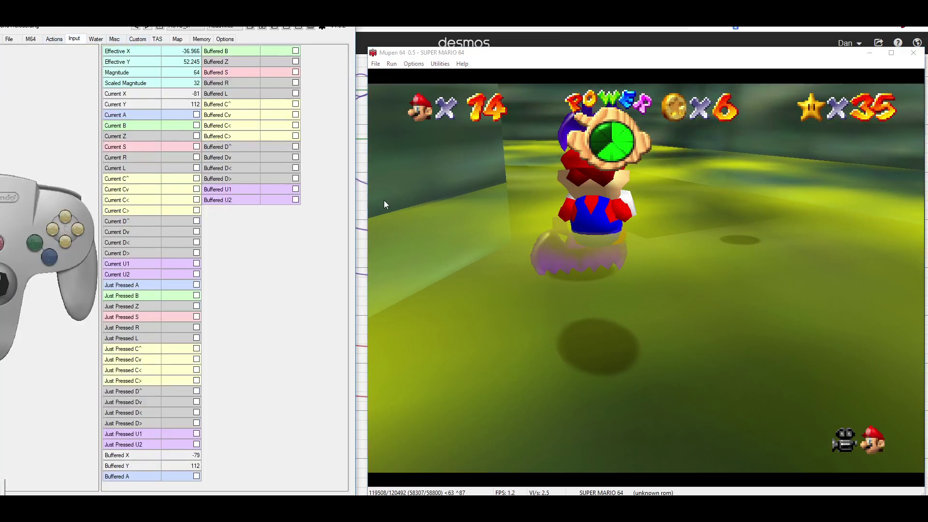
Display the live controller input data beside the game, advance the run by frames and replay it from save state 1.
{"action": "left_click", "coordinate": [74, 39]}
{"action": "left_click_drag", "start_coordinate": [356, 145], "coordinate": [402, 147]}
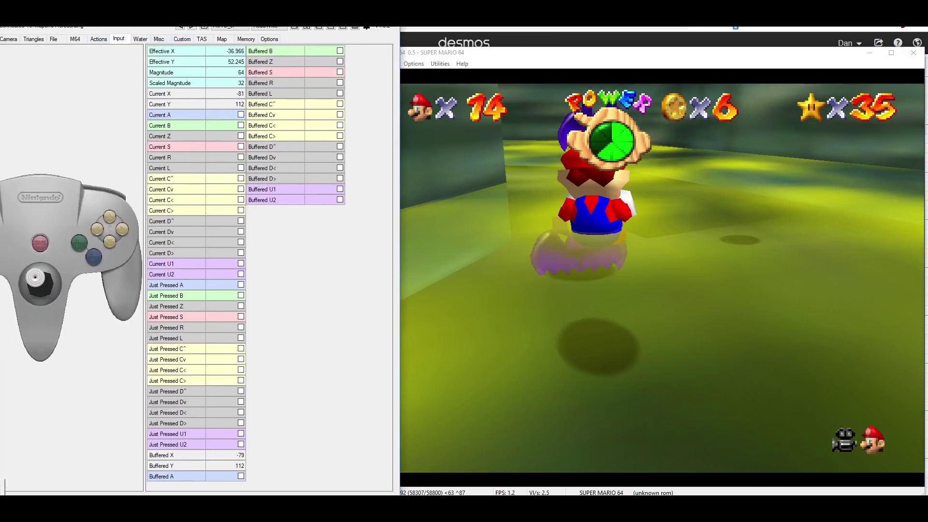
{"action": "left_click", "coordinate": [446, 157]}
{"action": "key", "text": "backslash"}
{"action": "key", "text": "backslash"}
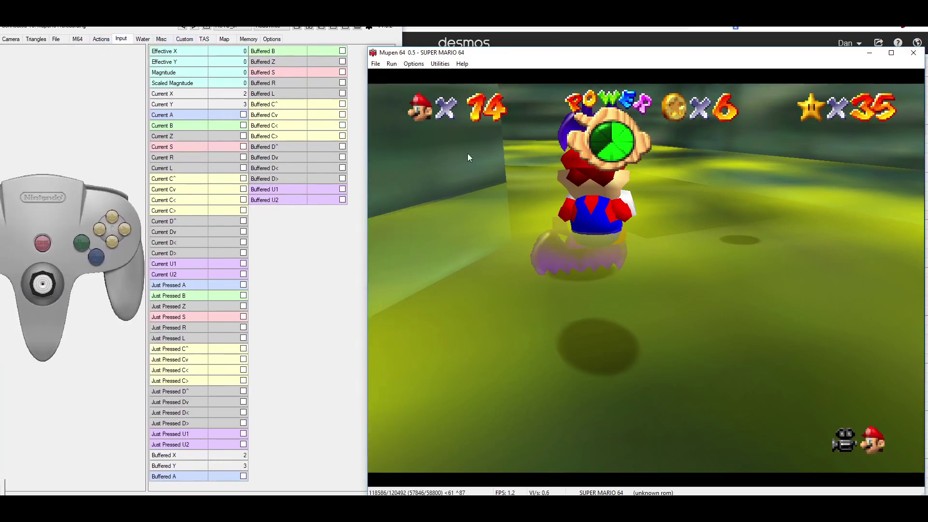
{"action": "key", "text": "F1"}
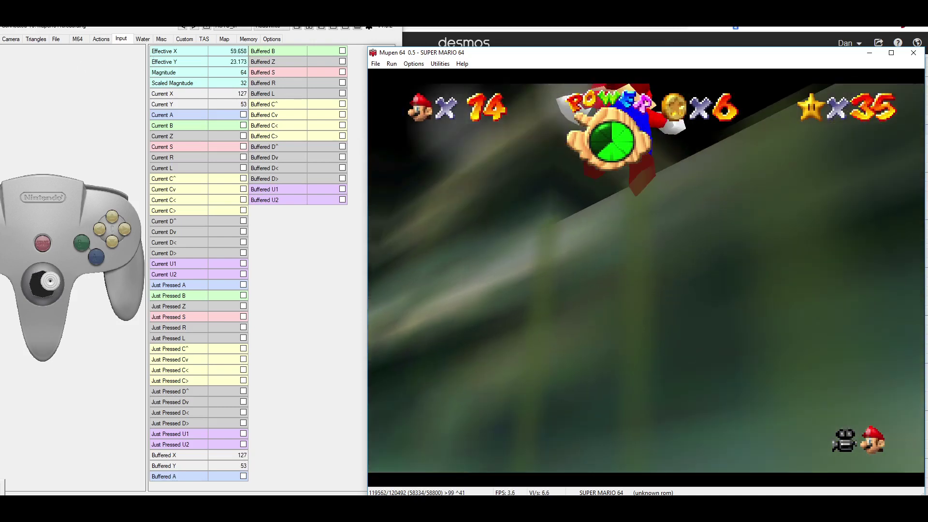
Display Mario's variables, reload save state 1 and highlight the H Speed value while the run plays.
{"action": "mouse_move", "coordinate": [1, 19]}
{"action": "left_mouse_down"}
{"action": "mouse_move", "coordinate": [45, 19]}
{"action": "mouse_move", "coordinate": [61, 29]}
{"action": "mouse_move", "coordinate": [1, 29]}
{"action": "left_mouse_up"}
{"action": "left_click", "coordinate": [14, 37]}
{"action": "left_click", "coordinate": [375, 120]}
{"action": "key", "text": "F1"}
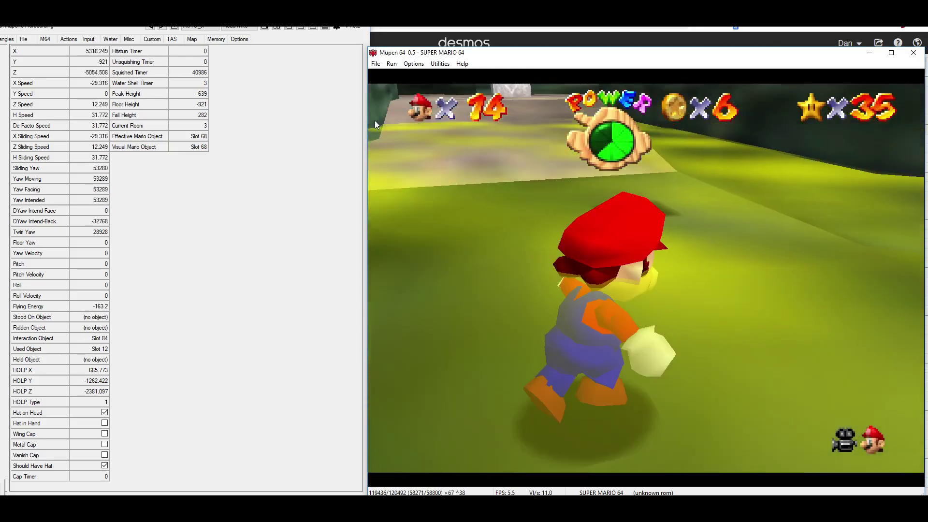
{"action": "right_click", "coordinate": [83, 115]}
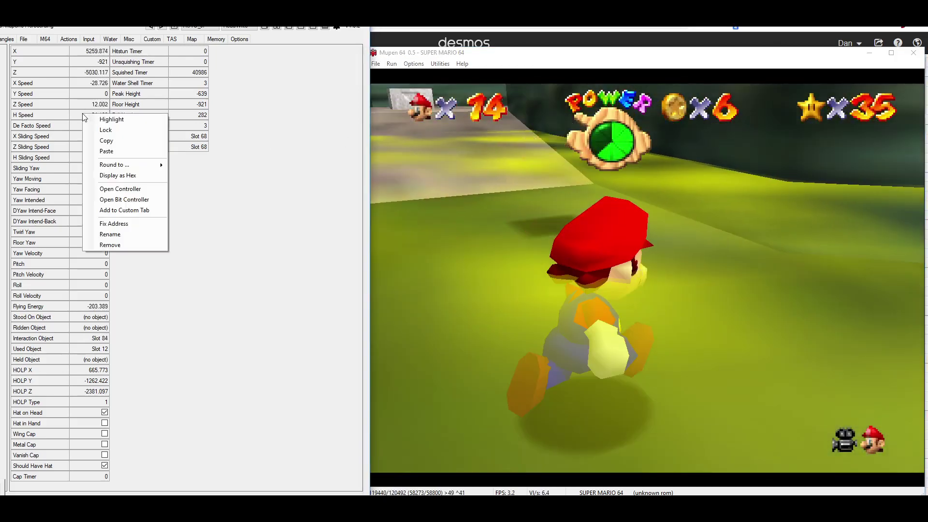
{"action": "left_click", "coordinate": [94, 121]}
{"action": "left_click", "coordinate": [421, 160]}
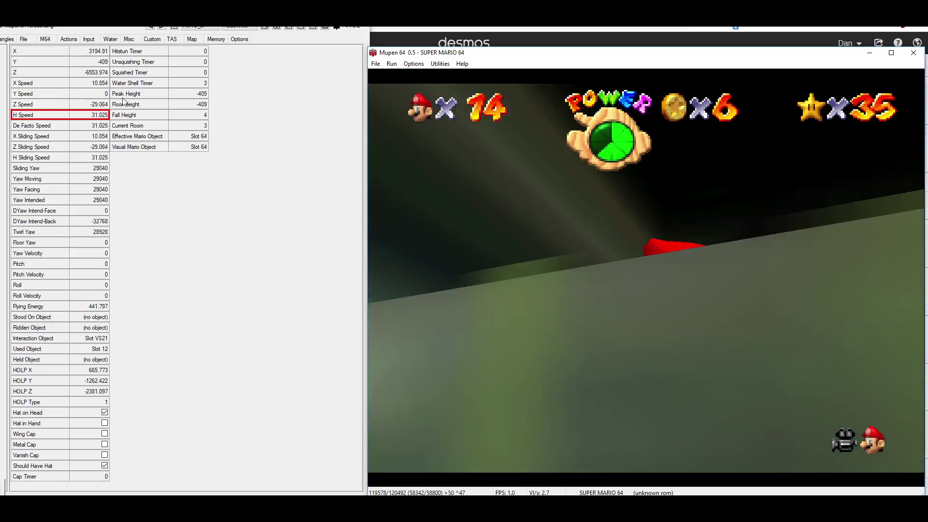
Return to the map view, replay from save state 1 and pause as the bats round the corner into the next chamber.
{"action": "left_click", "coordinate": [191, 39]}
{"action": "left_click", "coordinate": [432, 237]}
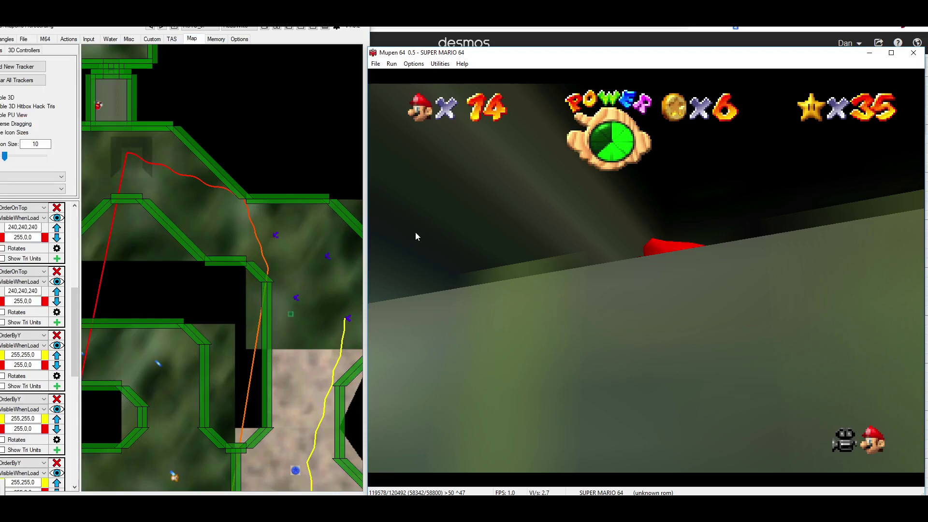
{"action": "key", "text": "F1"}
{"action": "key", "text": "backslash"}
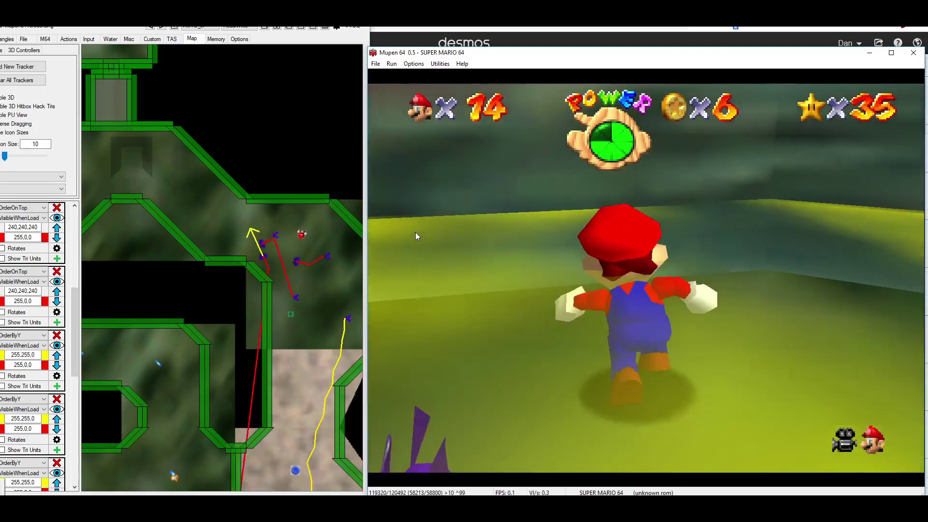
{"action": "key", "text": "Pause"}
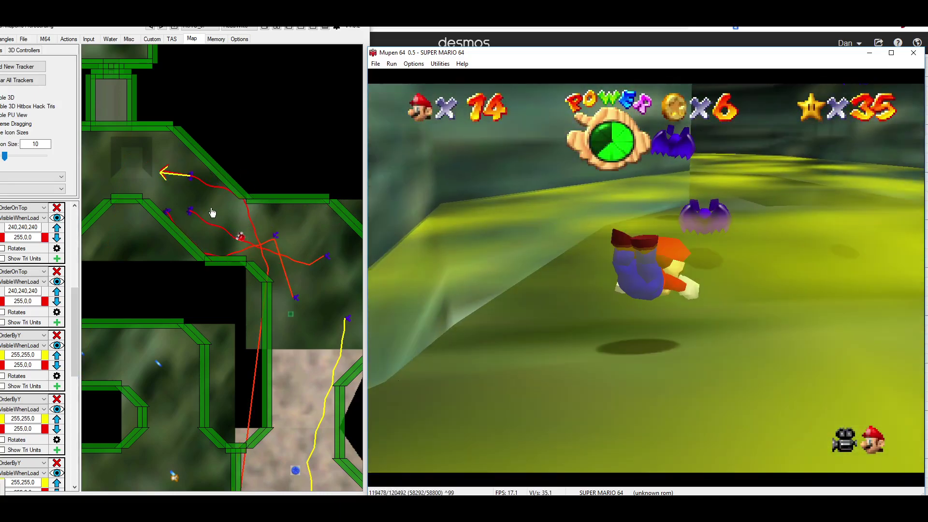
{"action": "left_click", "coordinate": [212, 213]}
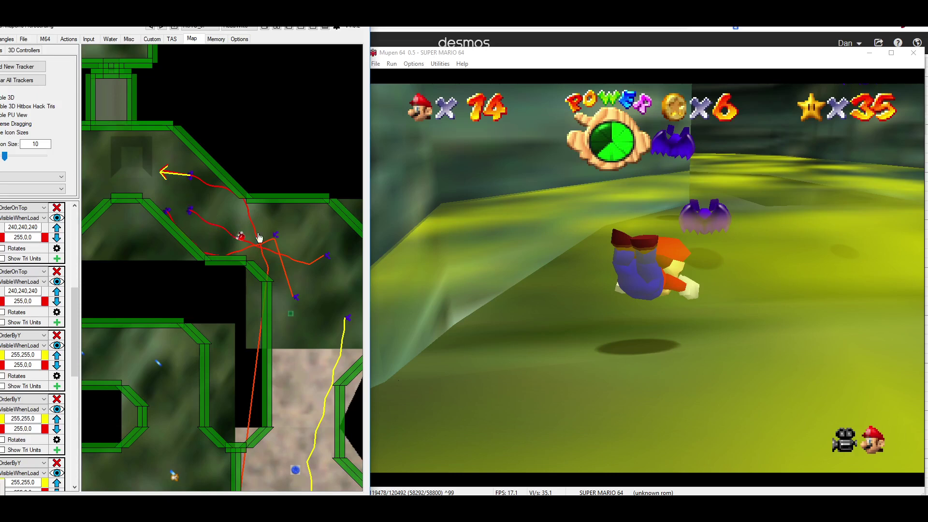
Advance the lead bat frame by frame toward the narrow passage and examine its whole path through the maze on the map.
{"action": "left_click", "coordinate": [445, 196]}
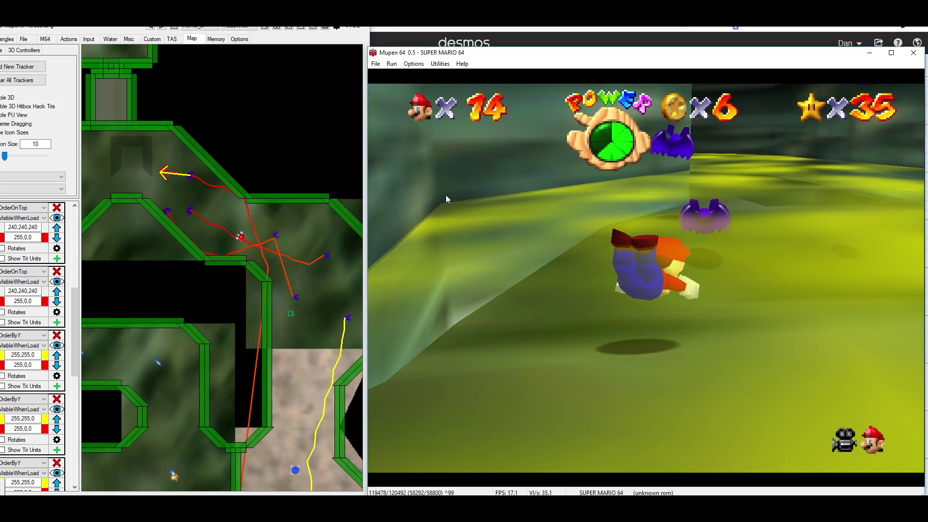
{"action": "key", "text": "backslash"}
{"action": "key", "text": "backslash"}
{"action": "key", "text": "backslash"}
{"action": "key", "text": "backslash"}
{"action": "key", "text": "backslash"}
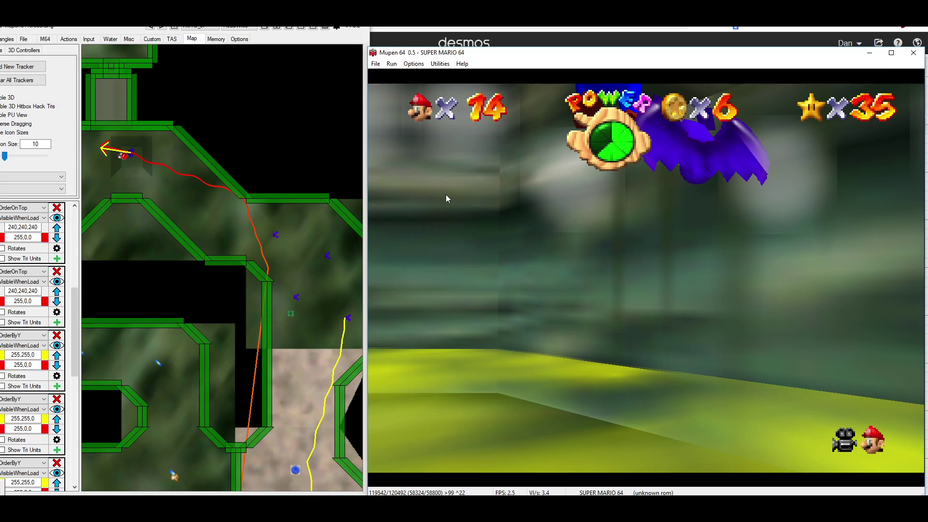
{"action": "scroll", "coordinate": [315, 297], "scroll_direction": "down", "scroll_amount": 2}
{"action": "left_click_drag", "start_coordinate": [314, 300], "coordinate": [297, 218]}
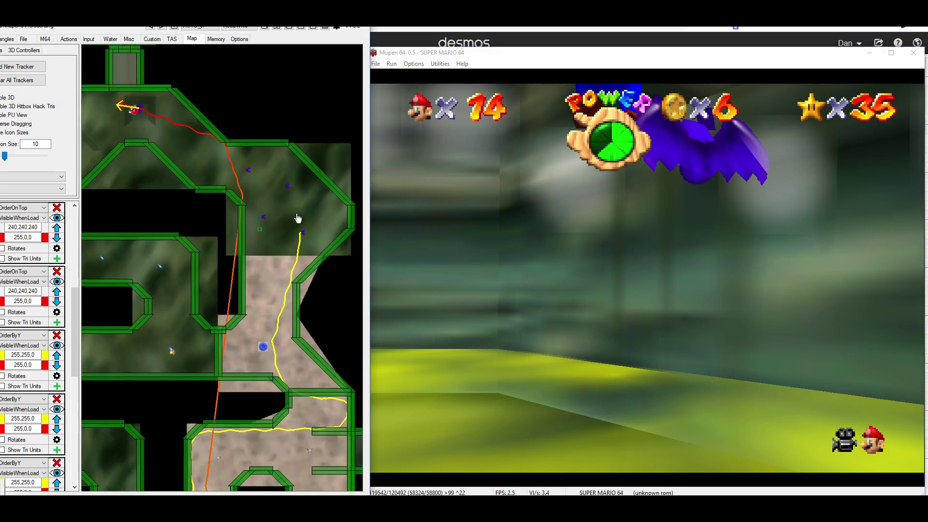
{"action": "scroll", "coordinate": [297, 219], "scroll_direction": "down", "scroll_amount": 2}
{"action": "left_click", "coordinate": [446, 228]}
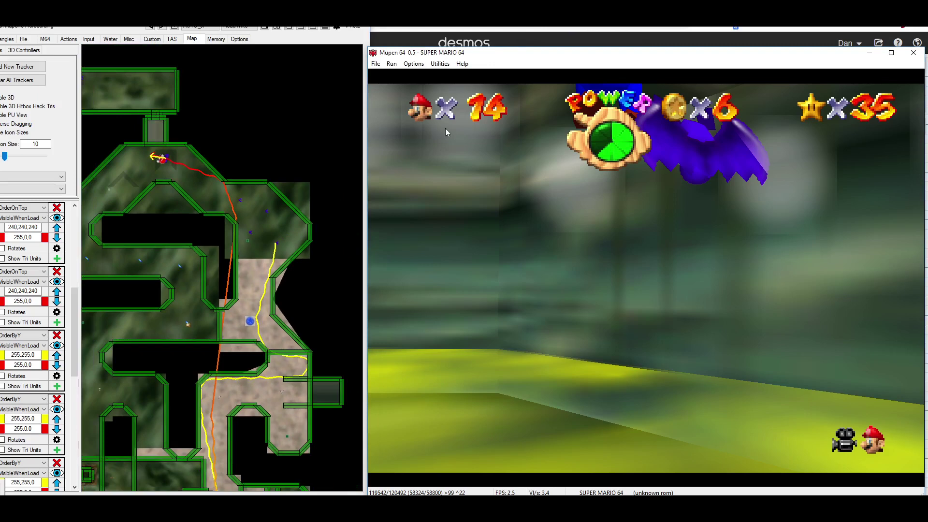
Switch to the Desmos graph and examine the maze walls, bat starting points and distance circles around the passage entrance.
{"action": "left_click", "coordinate": [567, 36]}
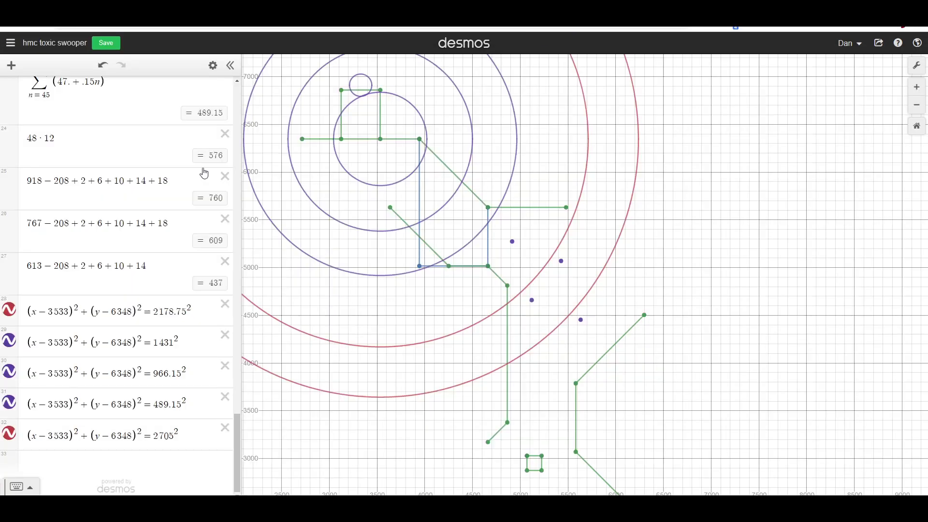
{"action": "scroll", "coordinate": [275, 228], "scroll_direction": "down", "scroll_amount": 5}
{"action": "left_click_drag", "start_coordinate": [329, 270], "coordinate": [414, 122]}
{"action": "scroll", "coordinate": [415, 121], "scroll_direction": "down", "scroll_amount": 1}
{"action": "scroll", "coordinate": [412, 191], "scroll_direction": "down", "scroll_amount": 2}
{"action": "left_click", "coordinate": [413, 193]}
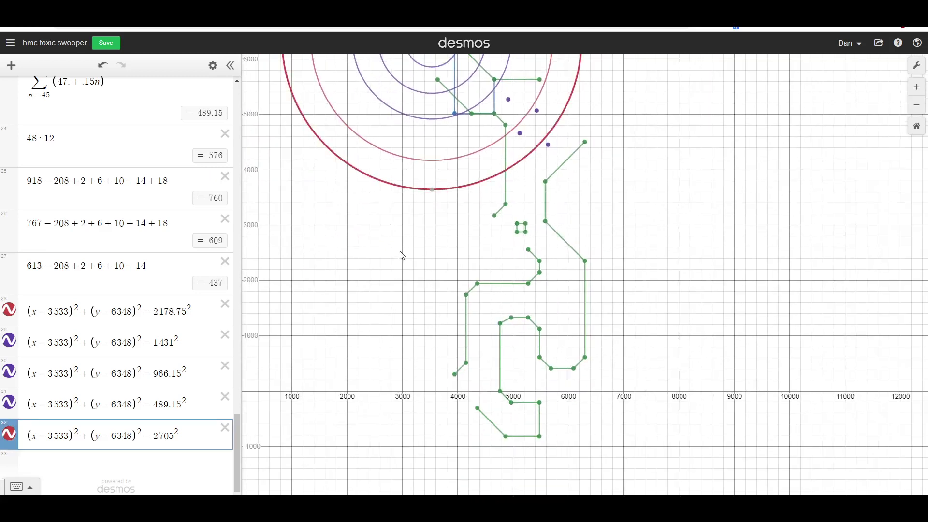
{"action": "left_click_drag", "start_coordinate": [402, 248], "coordinate": [382, 314]}
{"action": "left_click_drag", "start_coordinate": [406, 277], "coordinate": [411, 258]}
{"action": "left_click_drag", "start_coordinate": [489, 323], "coordinate": [481, 392]}
{"action": "scroll", "coordinate": [453, 277], "scroll_direction": "up", "scroll_amount": 5}
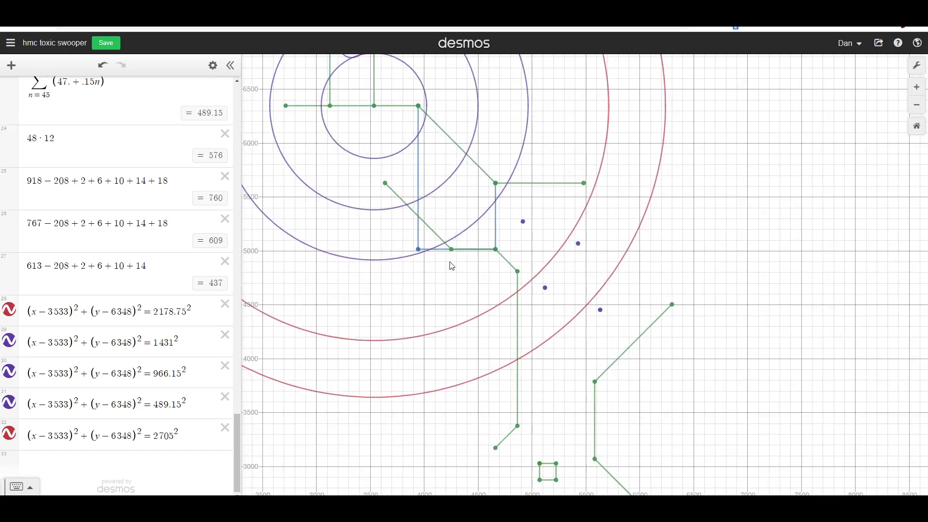
{"action": "scroll", "coordinate": [441, 325], "scroll_direction": "up", "scroll_amount": 1}
{"action": "left_click_drag", "start_coordinate": [443, 270], "coordinate": [473, 338]}
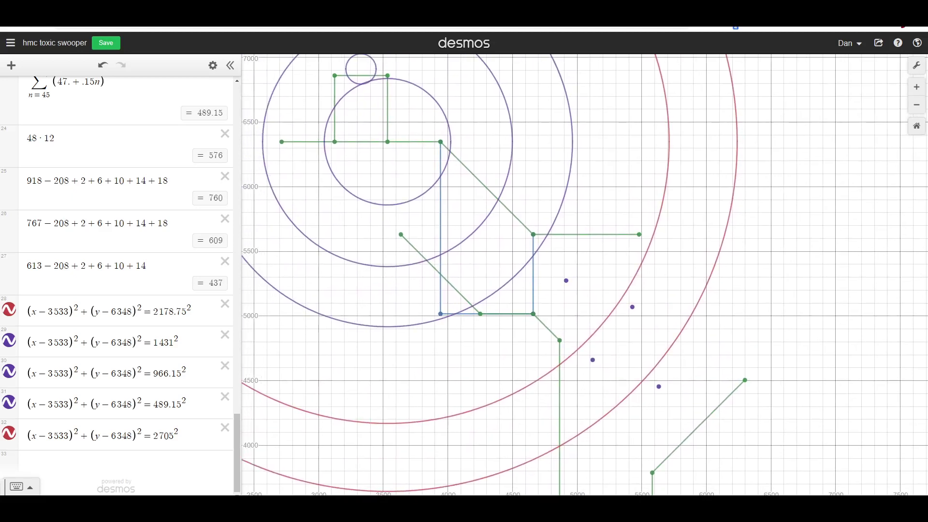
Capture the graph area containing the circles and maze walls and copy the screenshot.
{"action": "key", "text": "Print"}
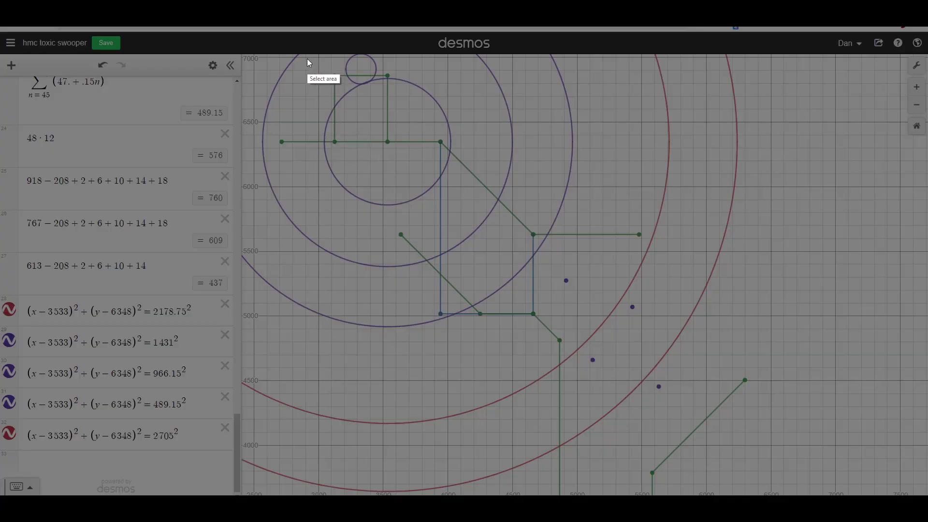
{"action": "mouse_move", "coordinate": [306, 58]}
{"action": "left_mouse_down"}
{"action": "mouse_move", "coordinate": [532, 225]}
{"action": "mouse_move", "coordinate": [752, 447]}
{"action": "left_mouse_up"}
{"action": "key", "text": "ctrl+c"}
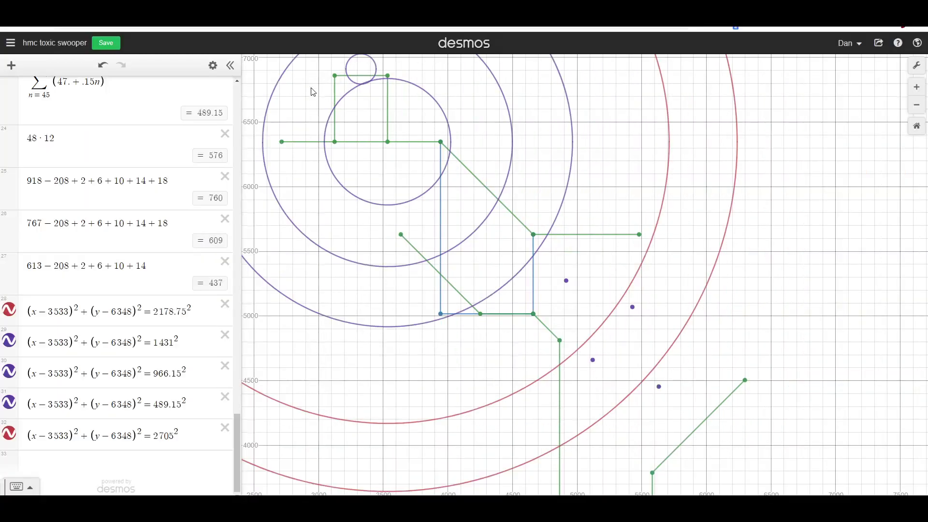
Change the colour of the small circle (x−3328)²+(y−6911)²=117² to orange.
{"action": "left_click", "coordinate": [342, 92]}
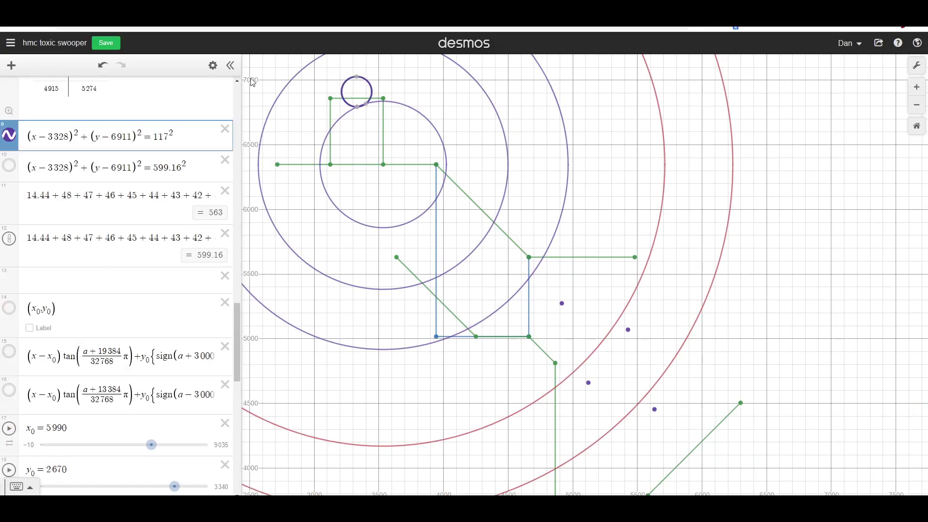
{"action": "left_click", "coordinate": [212, 65]}
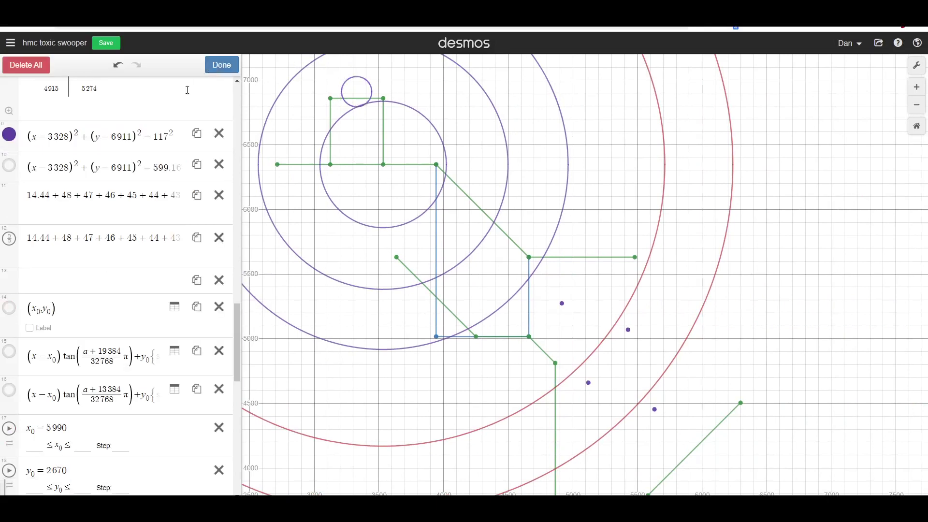
{"action": "left_click", "coordinate": [9, 134]}
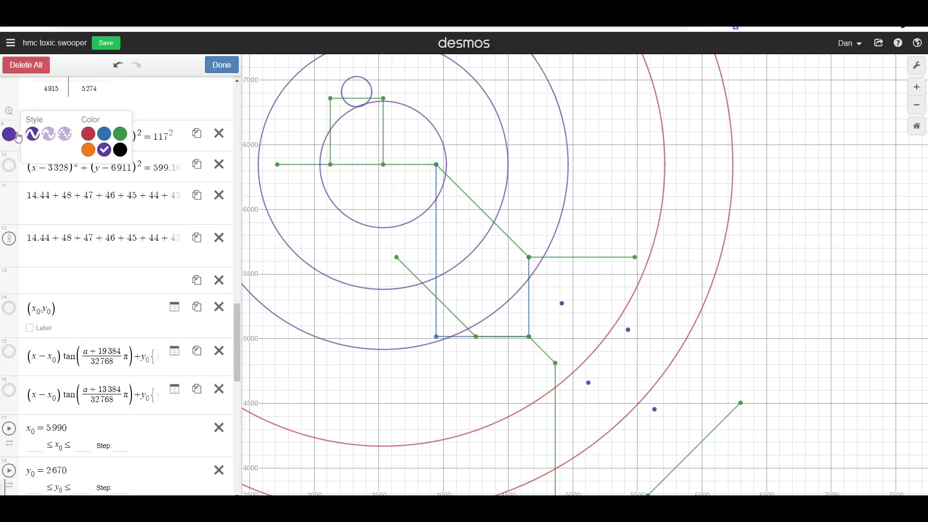
{"action": "left_click", "coordinate": [89, 151]}
{"action": "left_click", "coordinate": [299, 133]}
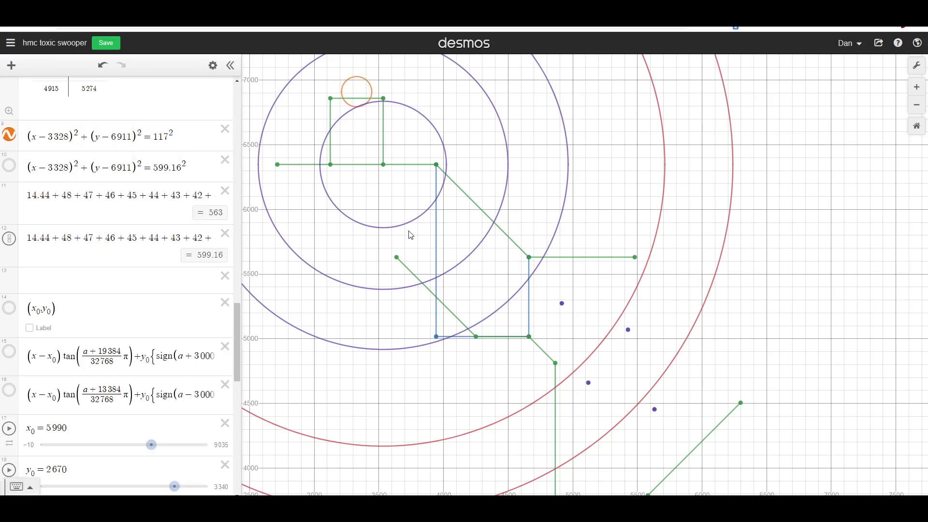
Start a screen capture of about 976x865 pixels covering the orange circle, the distance circles and the walls.
{"action": "left_click_drag", "start_coordinate": [410, 238], "coordinate": [416, 246]}
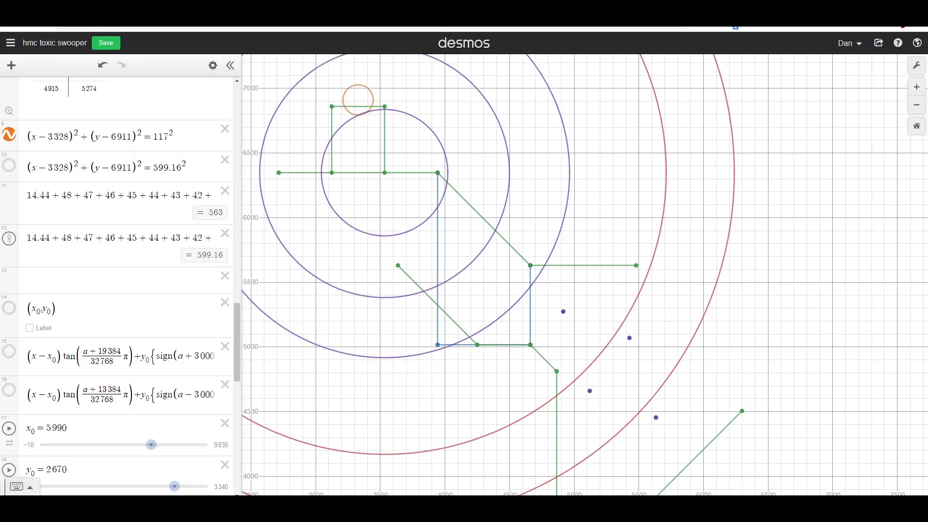
{"action": "key", "text": "Print"}
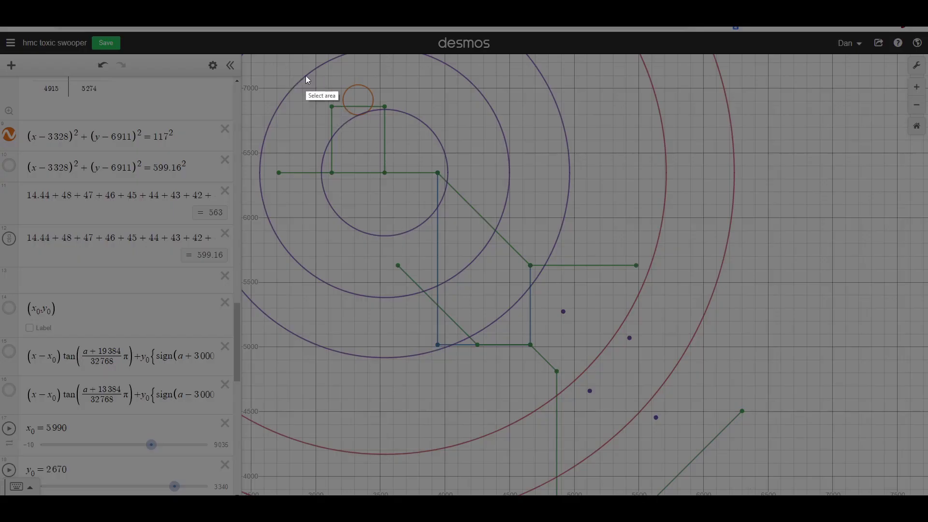
{"action": "mouse_move", "coordinate": [288, 74]}
{"action": "left_mouse_down"}
{"action": "mouse_move", "coordinate": [654, 411]}
{"action": "mouse_move", "coordinate": [759, 491]}
{"action": "left_mouse_up"}
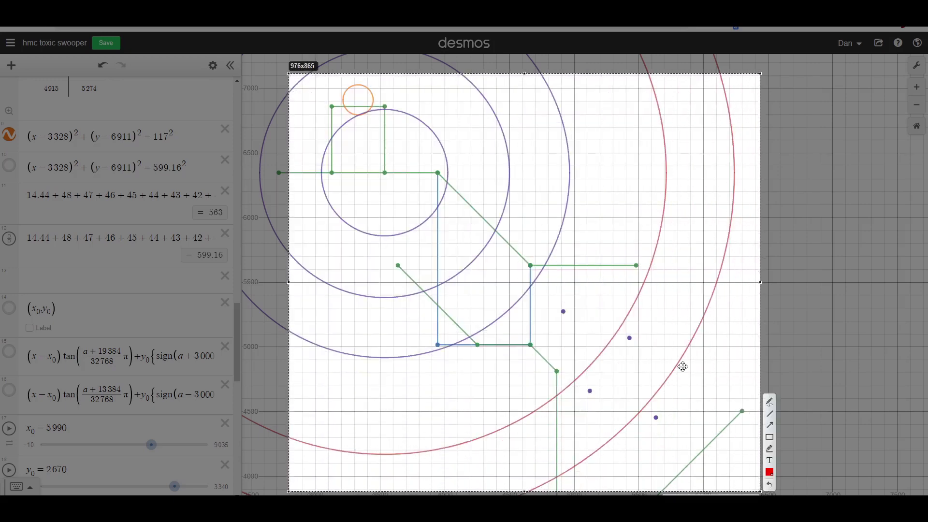
Draw a red arrow from the outermost red circle to the circles' shared centre and sketch freehand arcs marking each segment between circles.
{"action": "left_click", "coordinate": [770, 425]}
{"action": "left_click_drag", "start_coordinate": [623, 427], "coordinate": [392, 182]}
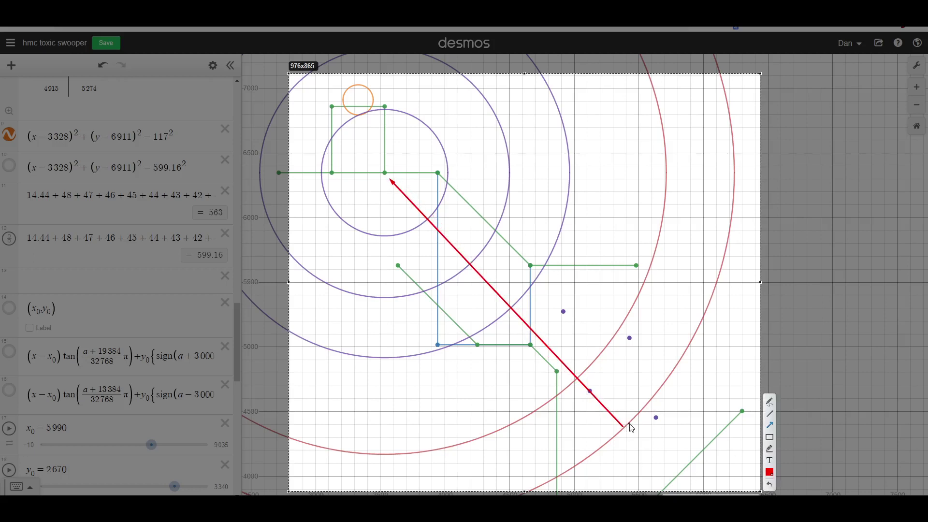
{"action": "left_click", "coordinate": [769, 402]}
{"action": "mouse_move", "coordinate": [626, 423]}
{"action": "left_mouse_down"}
{"action": "mouse_move", "coordinate": [607, 390]}
{"action": "mouse_move", "coordinate": [577, 370]}
{"action": "mouse_move", "coordinate": [578, 339]}
{"action": "mouse_move", "coordinate": [559, 316]}
{"action": "mouse_move", "coordinate": [517, 310]}
{"action": "mouse_move", "coordinate": [505, 274]}
{"action": "mouse_move", "coordinate": [476, 265]}
{"action": "mouse_move", "coordinate": [458, 225]}
{"action": "mouse_move", "coordinate": [384, 176]}
{"action": "left_mouse_up"}
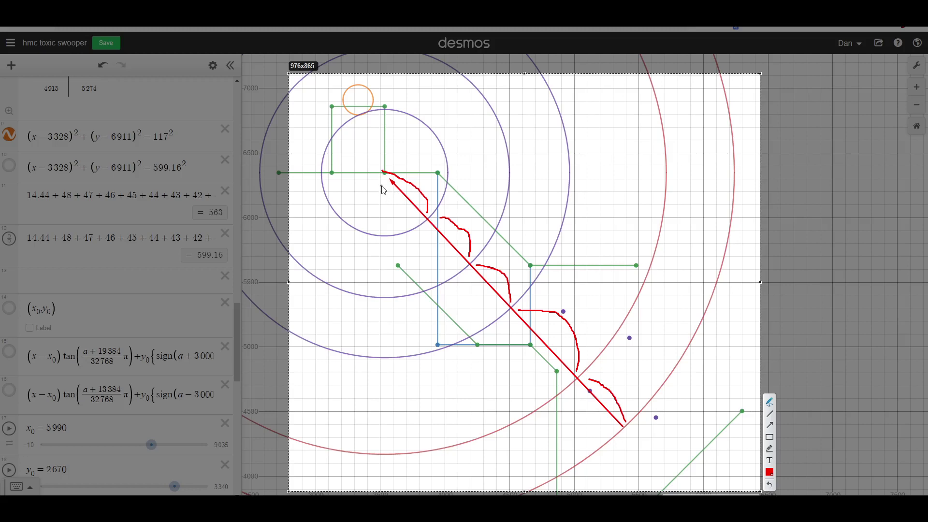
Try a longer arrow from beyond the outer circle to the centre and another along the diagonal green wall, and undo both.
{"action": "left_click", "coordinate": [771, 425]}
{"action": "mouse_move", "coordinate": [730, 477]}
{"action": "left_mouse_down"}
{"action": "mouse_move", "coordinate": [638, 415]}
{"action": "mouse_move", "coordinate": [391, 171]}
{"action": "left_mouse_up"}
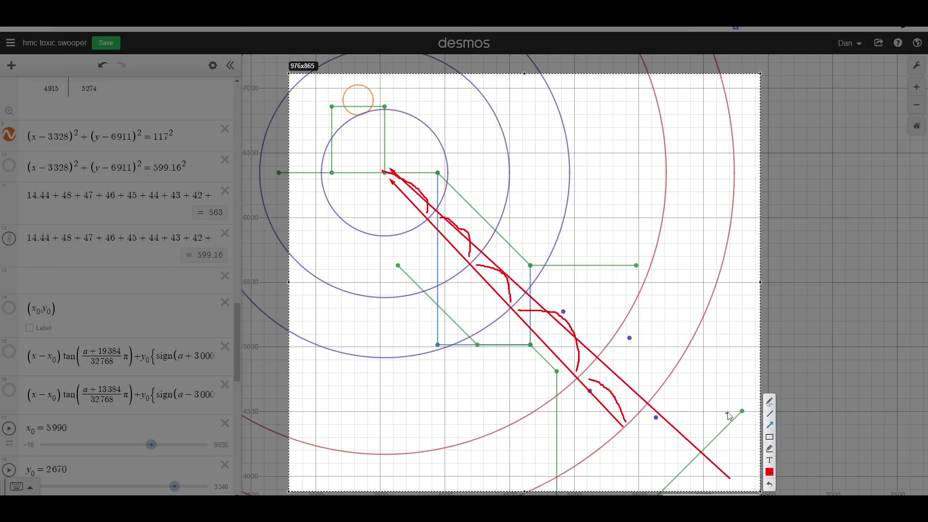
{"action": "left_click_drag", "start_coordinate": [742, 412], "coordinate": [660, 493]}
{"action": "key", "text": "ctrl+z"}
{"action": "key", "text": "ctrl+z"}
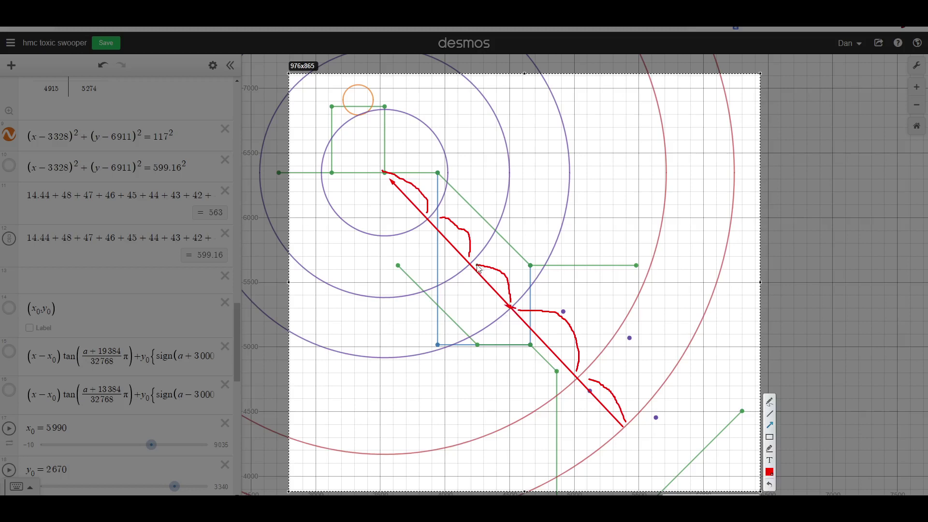
Draw an arrow to the innermost circle's crossing and small freehand marks where the three blue circles meet the diagonal arrow.
{"action": "mouse_move", "coordinate": [503, 264]}
{"action": "left_mouse_down"}
{"action": "mouse_move", "coordinate": [474, 265]}
{"action": "mouse_move", "coordinate": [497, 235]}
{"action": "mouse_move", "coordinate": [436, 221]}
{"action": "left_mouse_up"}
{"action": "left_click", "coordinate": [770, 401]}
{"action": "mouse_move", "coordinate": [508, 307]}
{"action": "left_mouse_down"}
{"action": "mouse_move", "coordinate": [520, 306]}
{"action": "mouse_move", "coordinate": [510, 309]}
{"action": "left_mouse_up"}
{"action": "left_click_drag", "start_coordinate": [504, 261], "coordinate": [509, 270]}
{"action": "left_click_drag", "start_coordinate": [429, 218], "coordinate": [428, 220]}
{"action": "left_click_drag", "start_coordinate": [473, 264], "coordinate": [471, 265]}
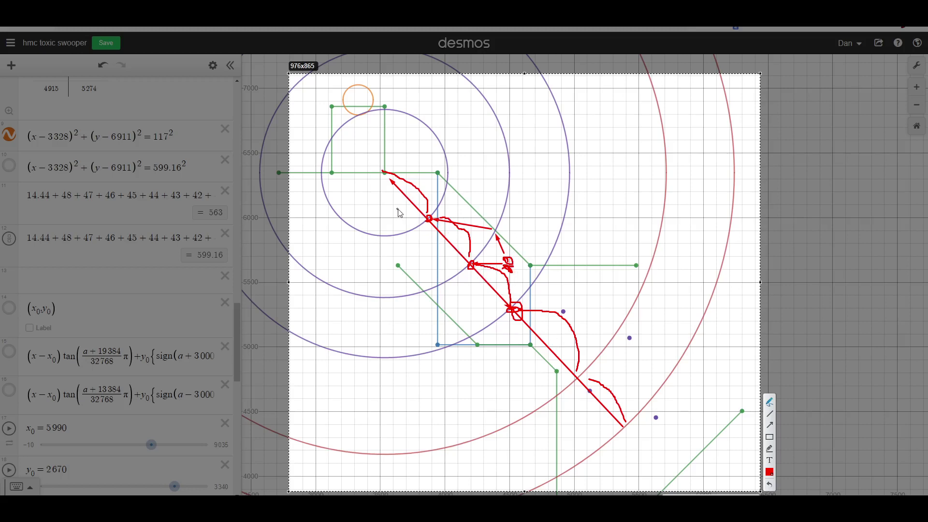
Undo the freehand marks and extra arrows around the blue circle crossings, keeping the long arrow and its segment arcs.
{"action": "key", "text": "ctrl+z"}
{"action": "key", "text": "ctrl+z"}
{"action": "key", "text": "ctrl+z"}
{"action": "key", "text": "ctrl+z"}
{"action": "key", "text": "ctrl+z"}
{"action": "key", "text": "ctrl+z"}
{"action": "key", "text": "ctrl+z"}
{"action": "key", "text": "ctrl+z"}
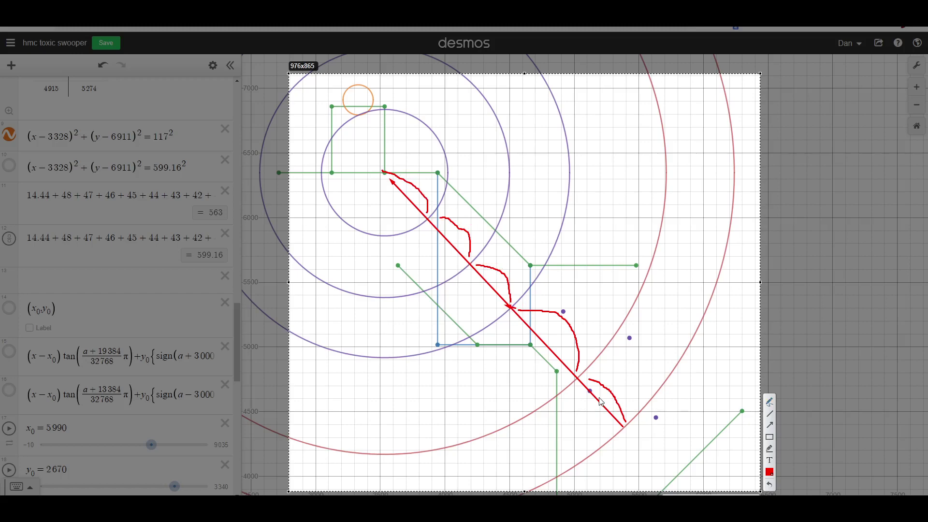
Discard the annotated capture, switch to Mupen 64 and the map viewer, and replay the run from save state 1.
{"action": "key", "text": "Escape"}
{"action": "left_click", "coordinate": [599, 511]}
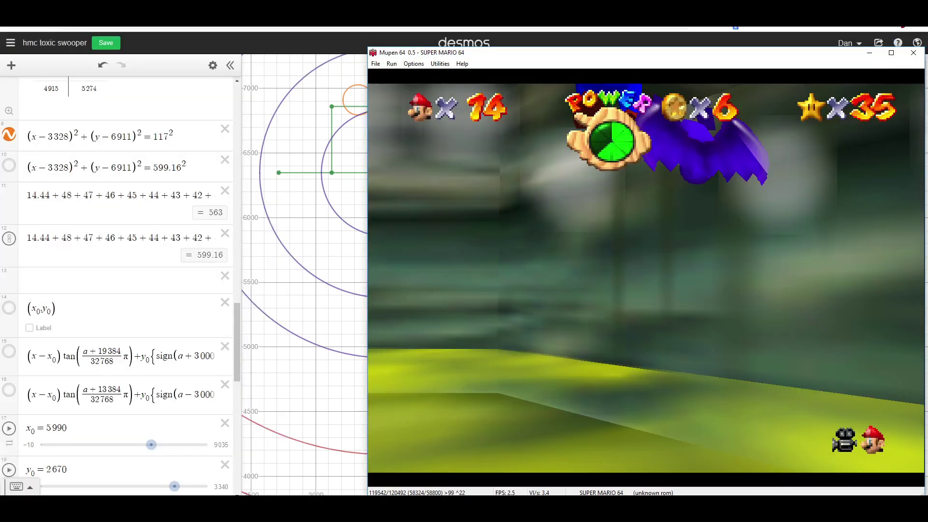
{"action": "left_click", "coordinate": [623, 512]}
{"action": "key", "text": "F1"}
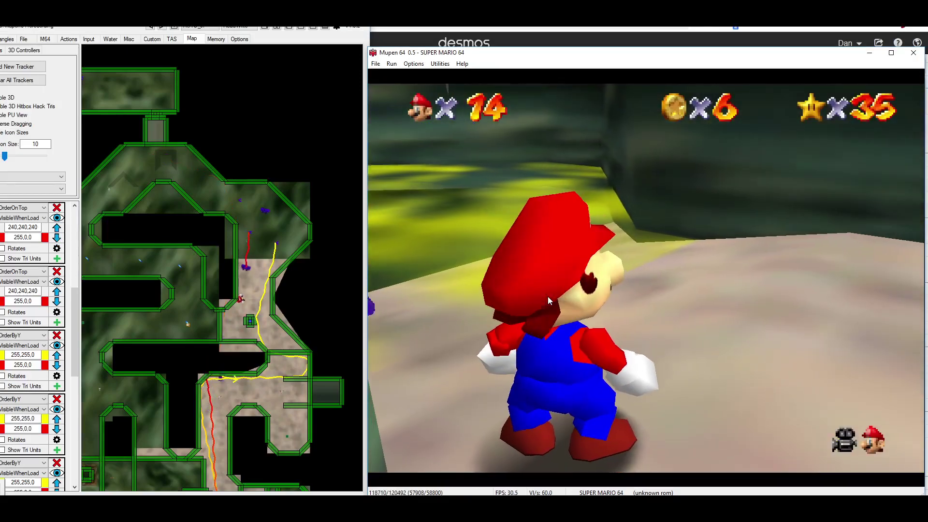
{"action": "key", "text": "F7"}
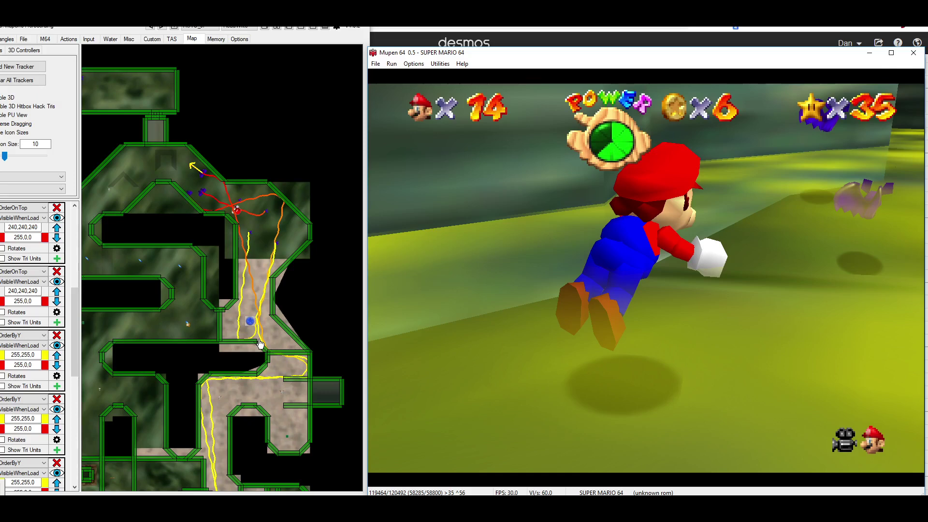
Start a screen capture of about 340x855 pixels covering the bat paths in the map's vertical corridor.
{"action": "scroll", "coordinate": [261, 341], "scroll_direction": "up", "scroll_amount": 1}
{"action": "scroll", "coordinate": [267, 333], "scroll_direction": "up", "scroll_amount": 2}
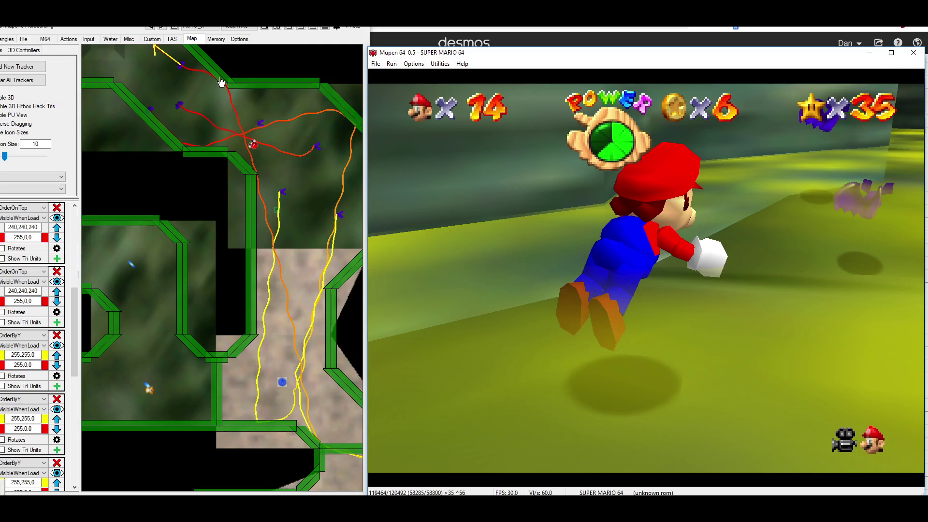
{"action": "key", "text": "Print"}
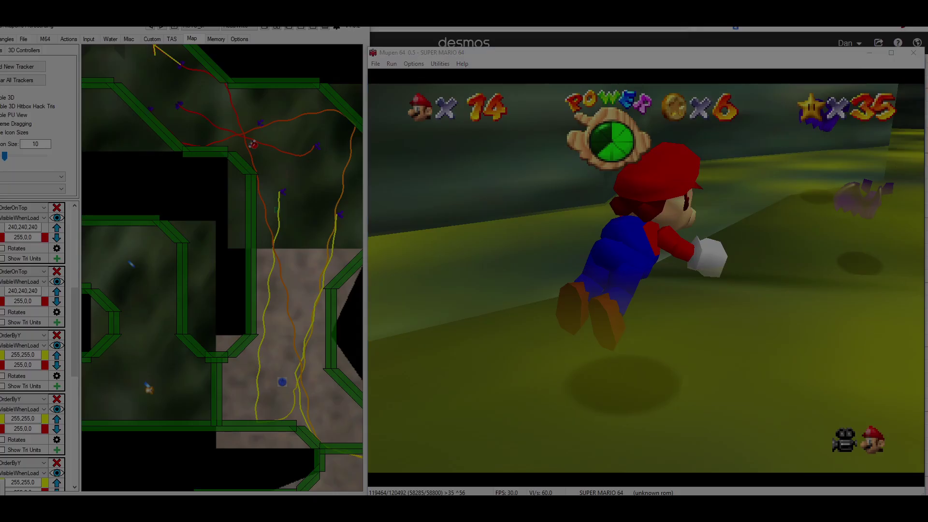
{"action": "left_click_drag", "start_coordinate": [187, 60], "coordinate": [351, 474]}
Try a straight arrow from the corridor's lower wall corner to the upper chamber's corner, and undo the attempts.
{"action": "left_click_drag", "start_coordinate": [318, 444], "coordinate": [226, 87]}
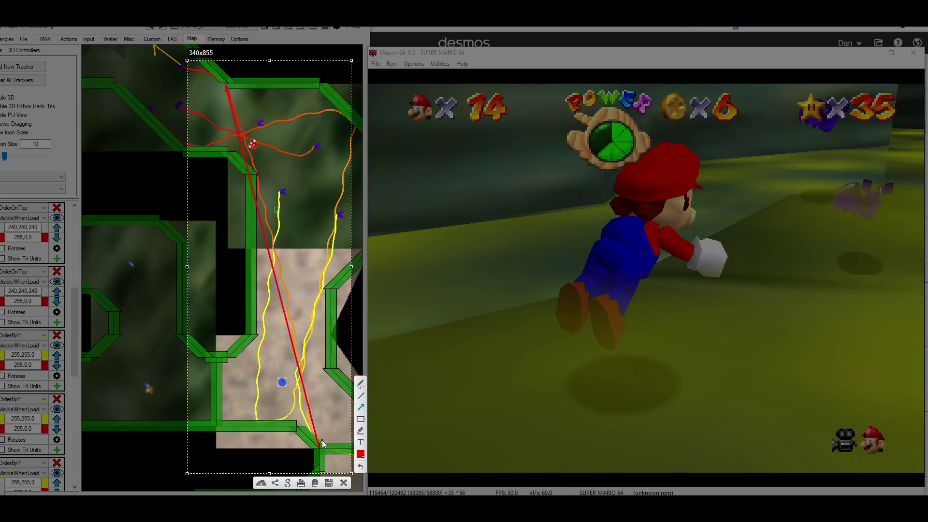
{"action": "mouse_move", "coordinate": [323, 443]}
{"action": "left_mouse_down"}
{"action": "mouse_move", "coordinate": [283, 220]}
{"action": "mouse_move", "coordinate": [226, 90]}
{"action": "left_mouse_up"}
{"action": "key", "text": "ctrl+z"}
{"action": "key", "text": "ctrl+z"}
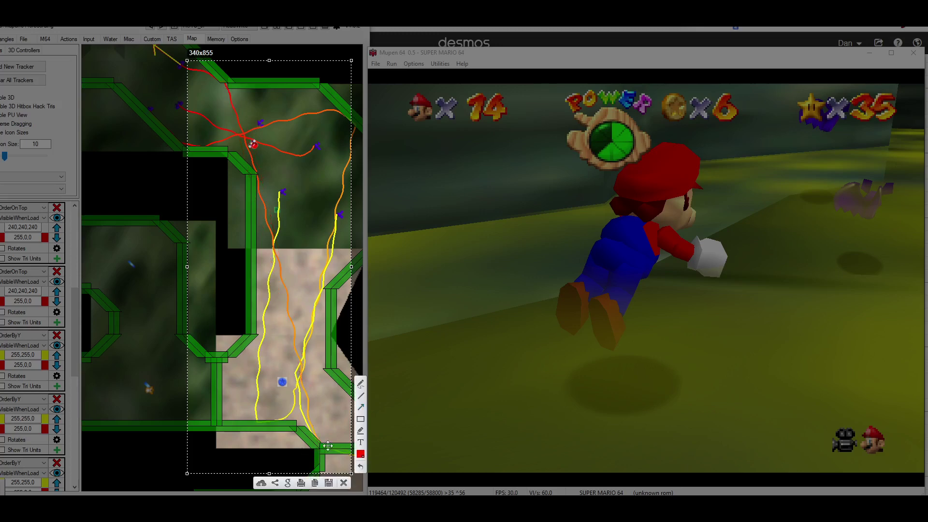
Draw arrows from the lower wall corner past the corridor bend and directly into the upper chamber, and close the capture.
{"action": "left_click_drag", "start_coordinate": [324, 448], "coordinate": [259, 174]}
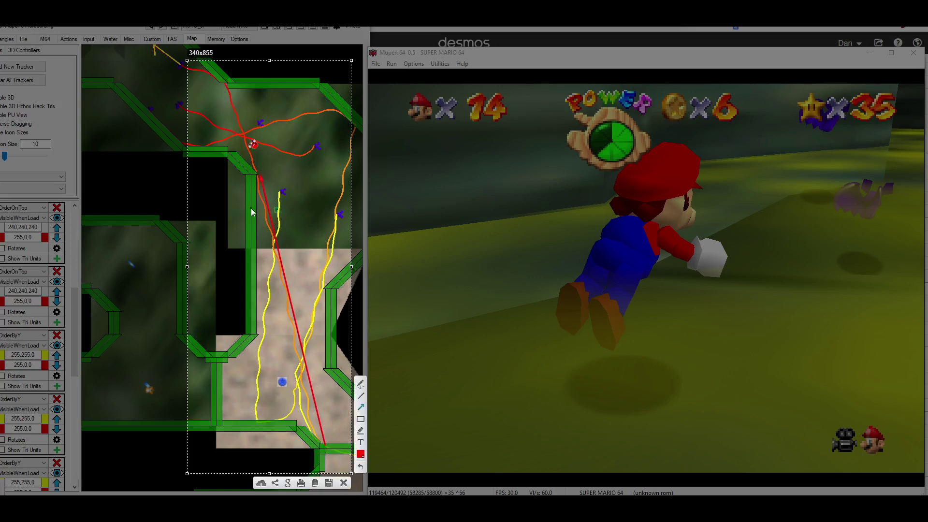
{"action": "mouse_move", "coordinate": [260, 167]}
{"action": "left_mouse_down"}
{"action": "mouse_move", "coordinate": [213, 71]}
{"action": "mouse_move", "coordinate": [224, 88]}
{"action": "left_mouse_up"}
{"action": "mouse_move", "coordinate": [323, 448]}
{"action": "left_mouse_down"}
{"action": "mouse_move", "coordinate": [277, 237]}
{"action": "mouse_move", "coordinate": [241, 164]}
{"action": "mouse_move", "coordinate": [225, 97]}
{"action": "mouse_move", "coordinate": [214, 94]}
{"action": "left_mouse_up"}
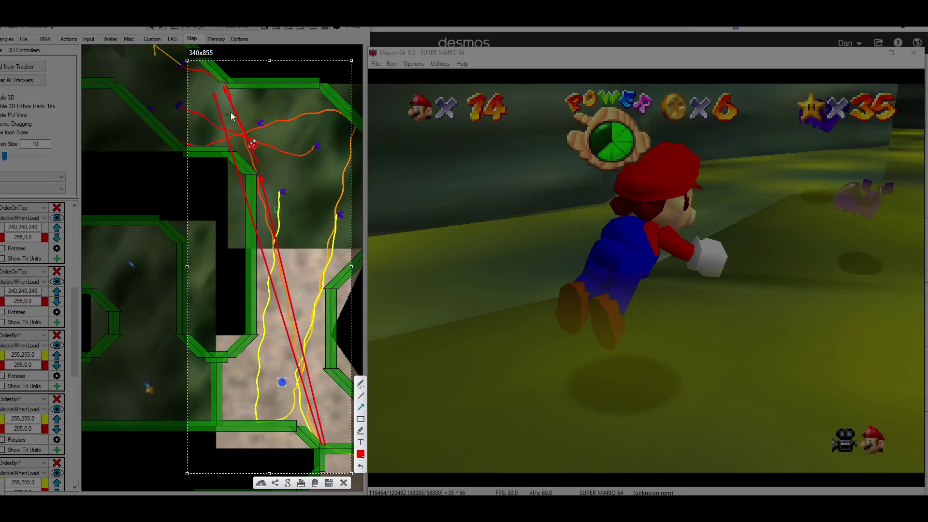
{"action": "key", "text": "Escape"}
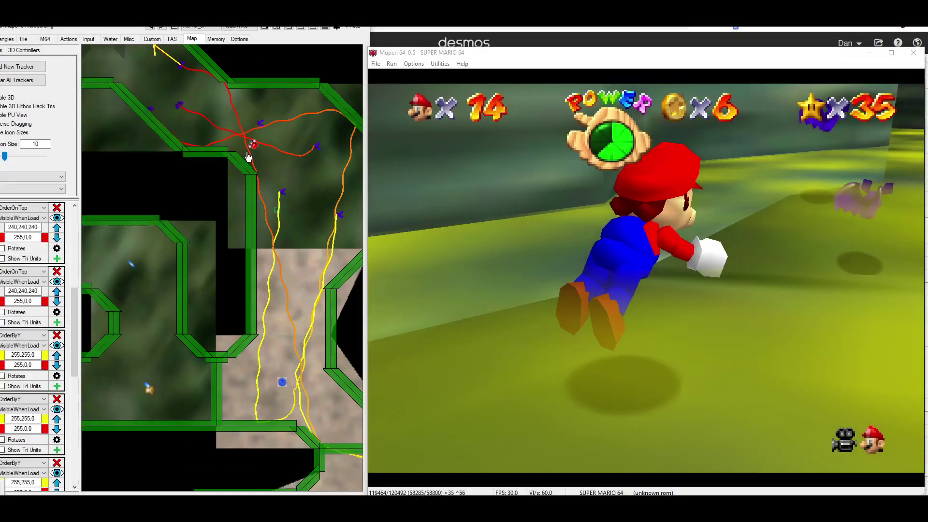
Switch to the "bat paused" Desmos graph, and set x₁ to 0.48 and x₀ to 1.68.
{"action": "left_click", "coordinate": [416, 32]}
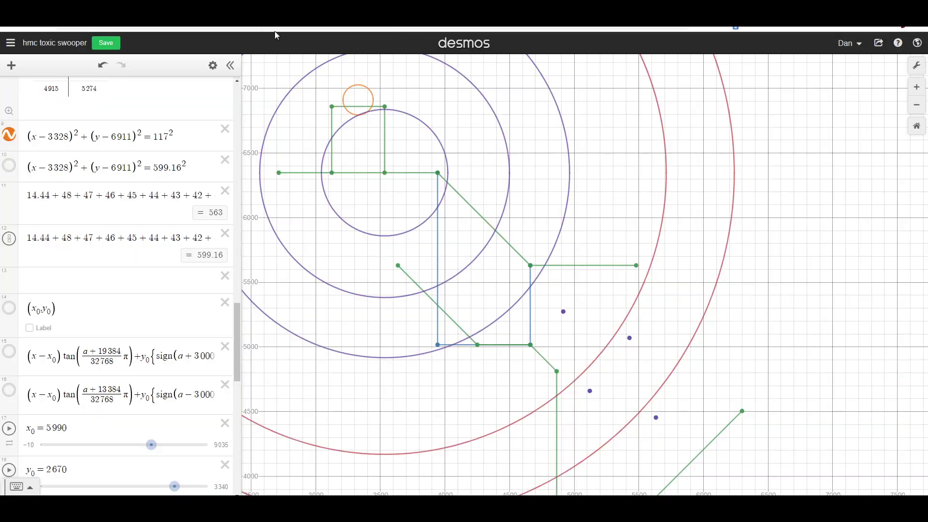
{"action": "left_click", "coordinate": [217, 7]}
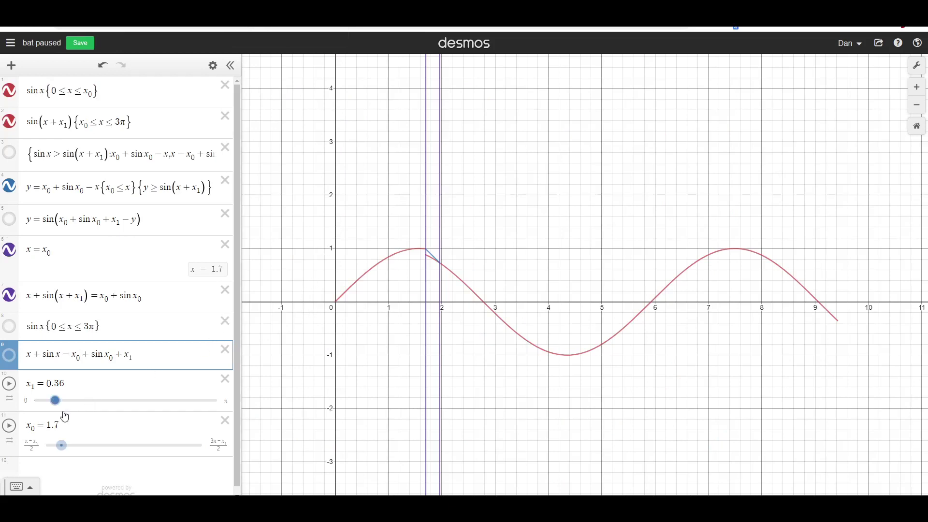
{"action": "mouse_move", "coordinate": [62, 446]}
{"action": "left_mouse_down"}
{"action": "mouse_move", "coordinate": [71, 451]}
{"action": "mouse_move", "coordinate": [60, 446]}
{"action": "left_mouse_up"}
{"action": "left_click_drag", "start_coordinate": [58, 410], "coordinate": [64, 411]}
{"action": "mouse_move", "coordinate": [63, 447]}
{"action": "left_mouse_down"}
{"action": "mouse_move", "coordinate": [51, 449]}
{"action": "mouse_move", "coordinate": [121, 447]}
{"action": "mouse_move", "coordinate": [63, 451]}
{"action": "left_mouse_up"}
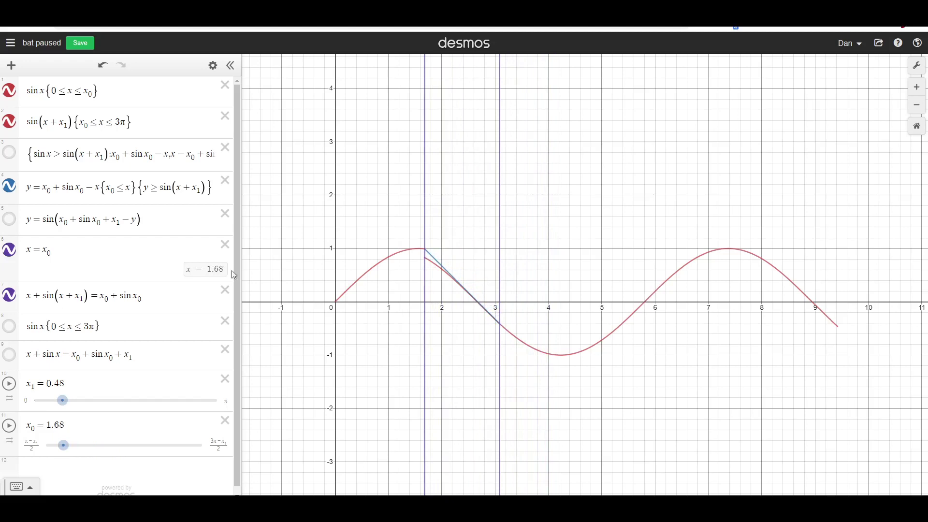
Highlight the x+sin(x+x₁)=x₀+sin x₀ line, and check the bat paths in the map's upper chamber before returning to the graph.
{"action": "left_click", "coordinate": [153, 304]}
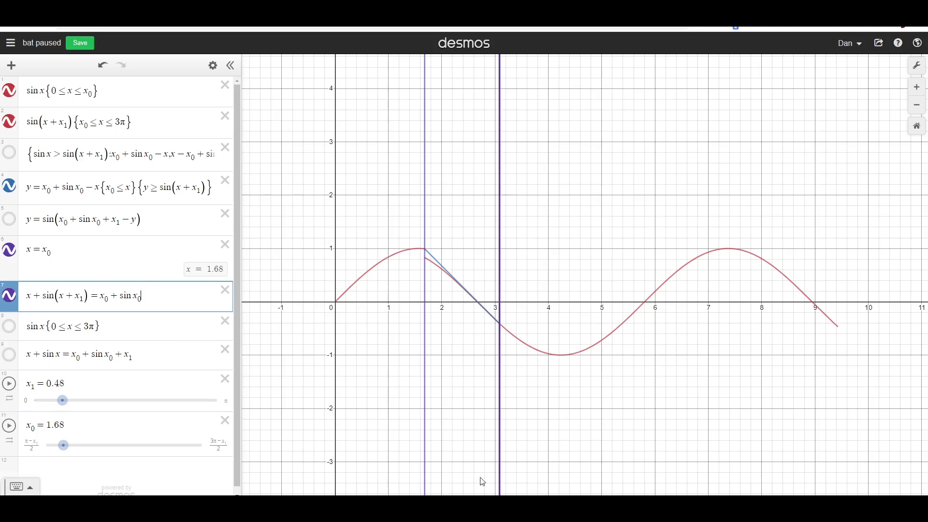
{"action": "left_click", "coordinate": [338, 511]}
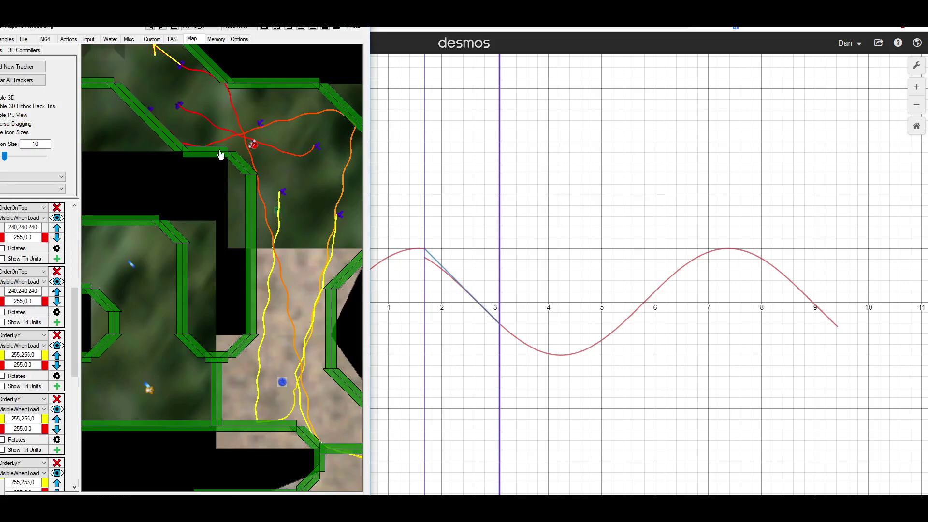
{"action": "left_click_drag", "start_coordinate": [189, 118], "coordinate": [276, 256]}
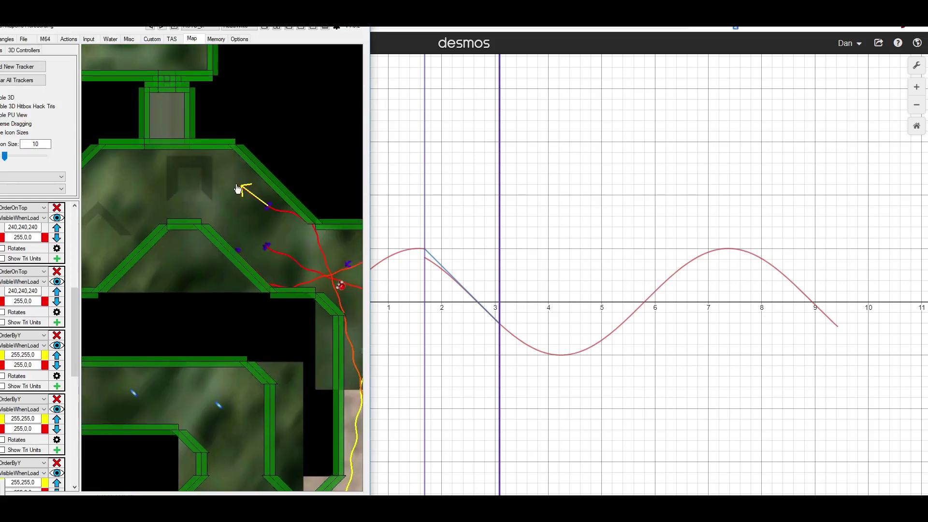
{"action": "left_click", "coordinate": [420, 220]}
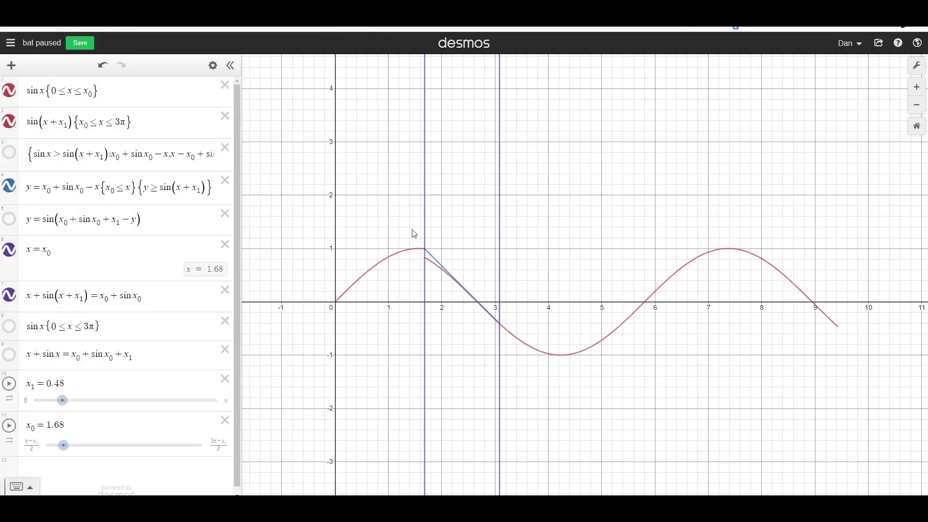
Highlight the blue segment between the two sine curves, and hide it together with both purple vertical lines.
{"action": "left_click", "coordinate": [441, 267]}
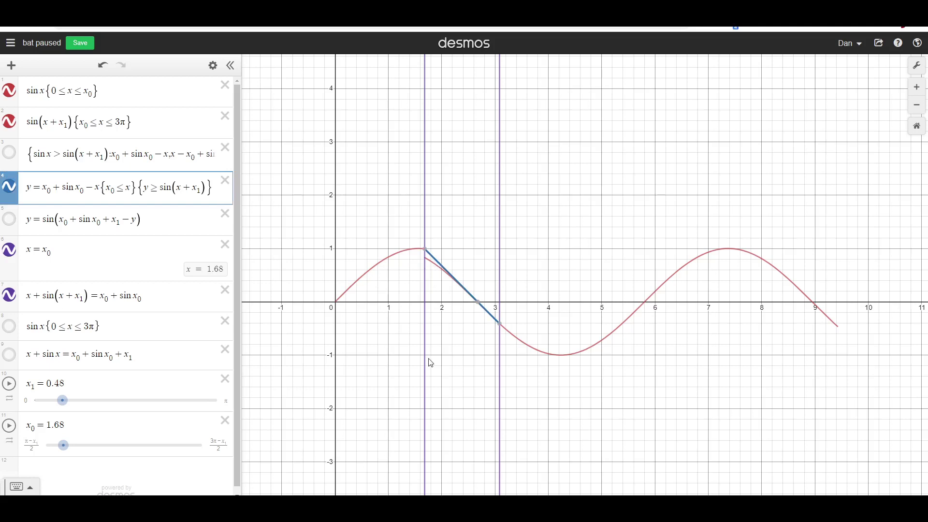
{"action": "left_click", "coordinate": [367, 256]}
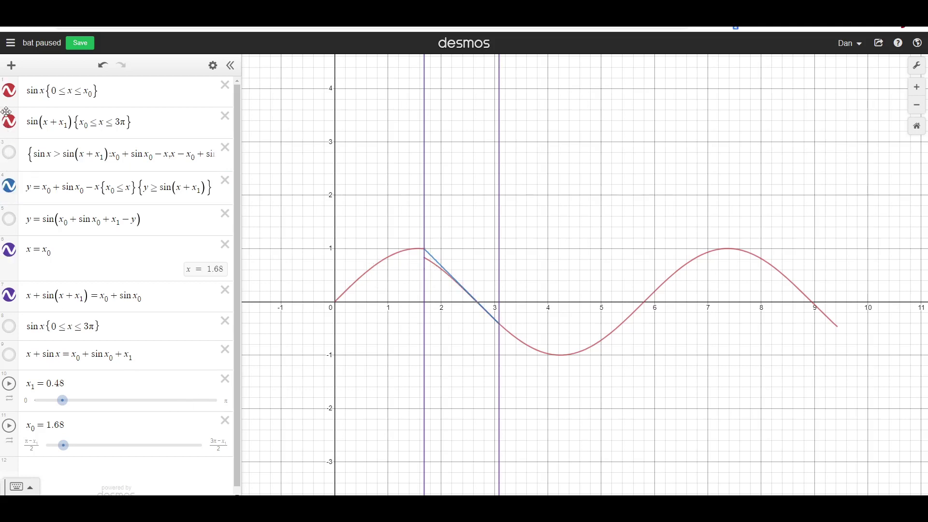
{"action": "left_click", "coordinate": [9, 251]}
{"action": "left_click", "coordinate": [9, 295]}
{"action": "left_click", "coordinate": [9, 188]}
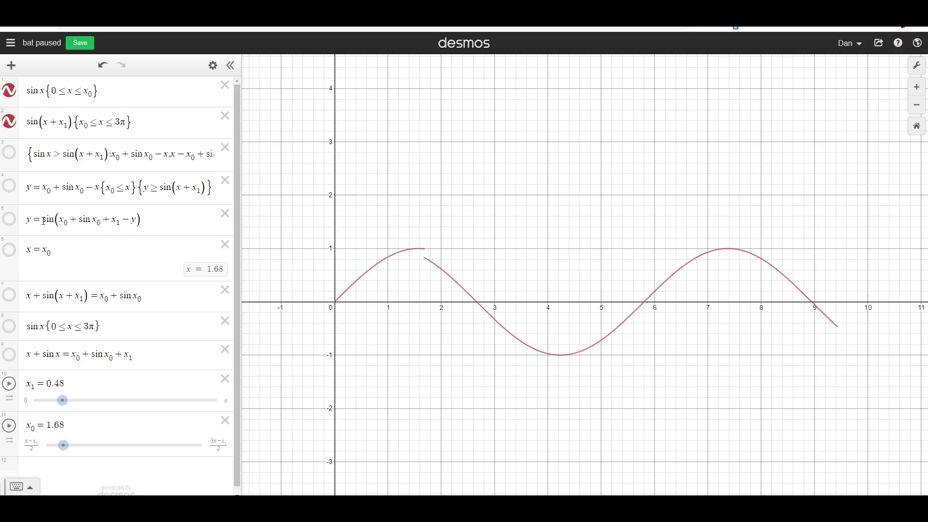
Show the x=x₀ line and the blue segment y=x₀+sin x₀−x again, and highlight the segment.
{"action": "left_click", "coordinate": [9, 249]}
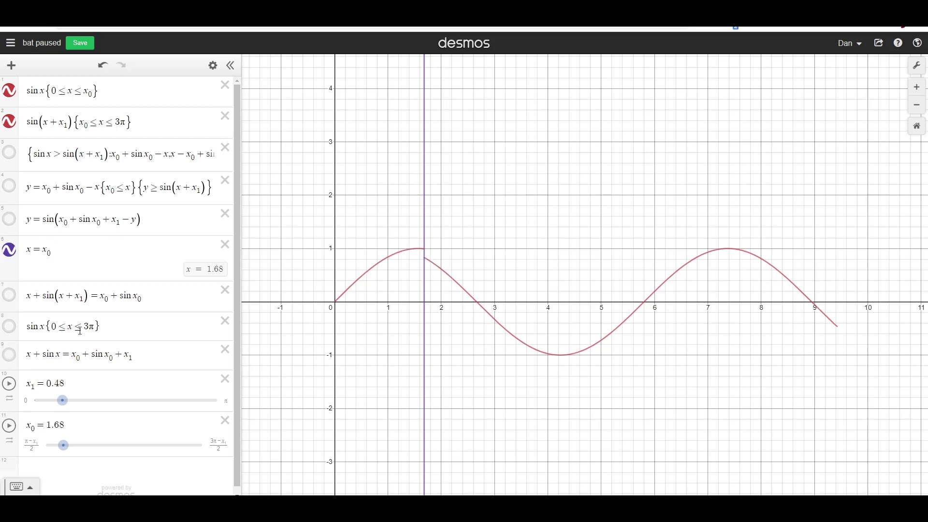
{"action": "left_click", "coordinate": [11, 300]}
{"action": "left_click", "coordinate": [11, 301]}
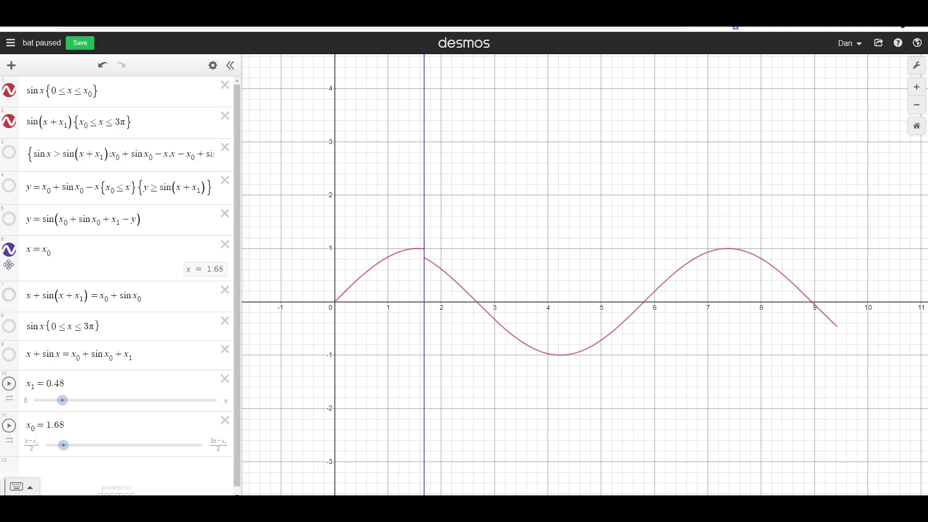
{"action": "left_click", "coordinate": [13, 220]}
{"action": "left_click", "coordinate": [13, 220]}
{"action": "left_click", "coordinate": [9, 186]}
{"action": "left_click", "coordinate": [432, 260]}
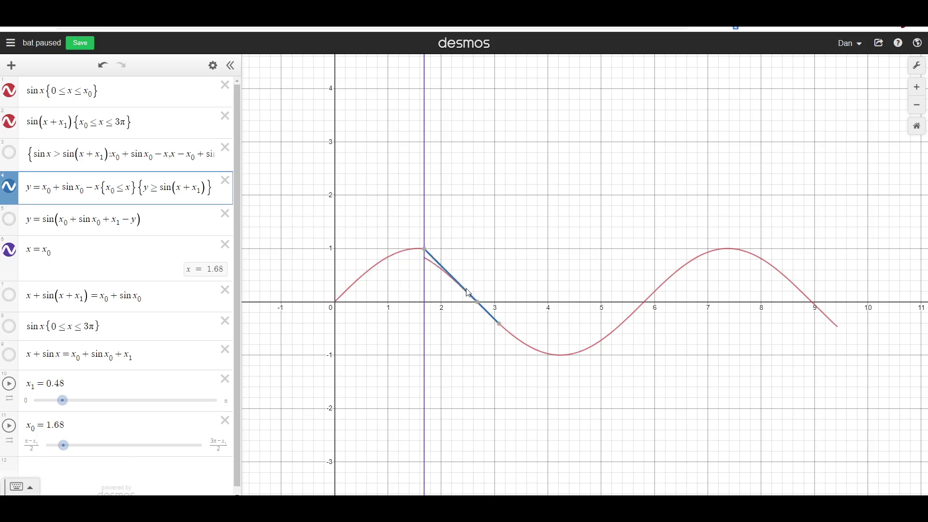
Highlight the shifted curve sin(x+x₁) and the blue segment in turn to compare where they meet.
{"action": "mouse_move", "coordinate": [498, 328]}
{"action": "left_click", "coordinate": [433, 268]}
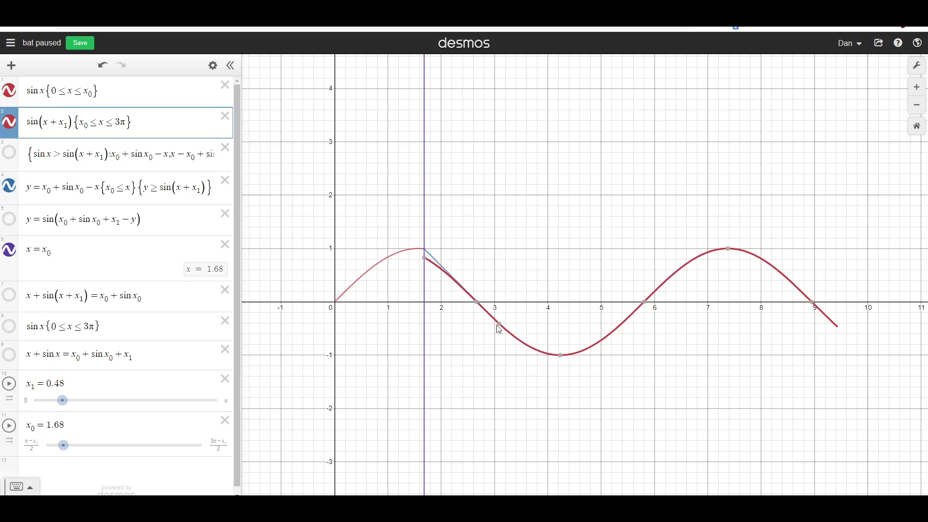
{"action": "left_click", "coordinate": [478, 267]}
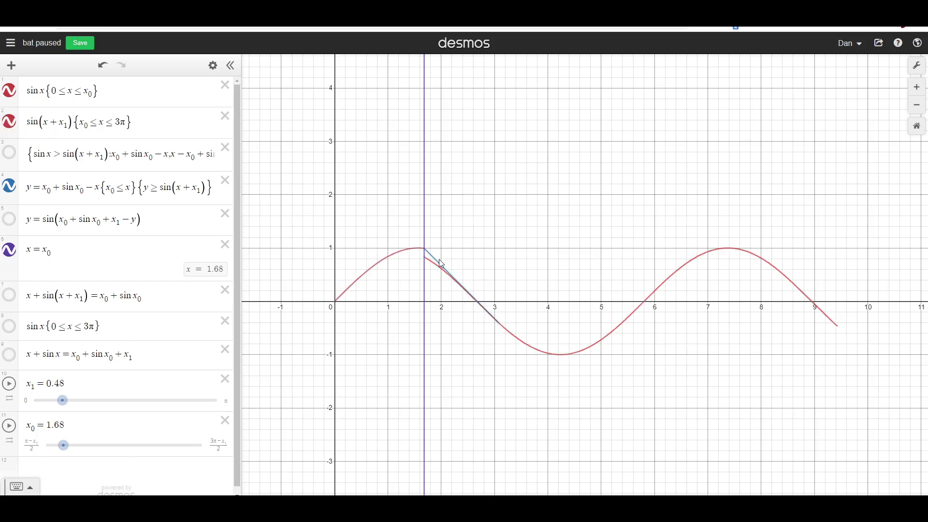
{"action": "left_click", "coordinate": [441, 263]}
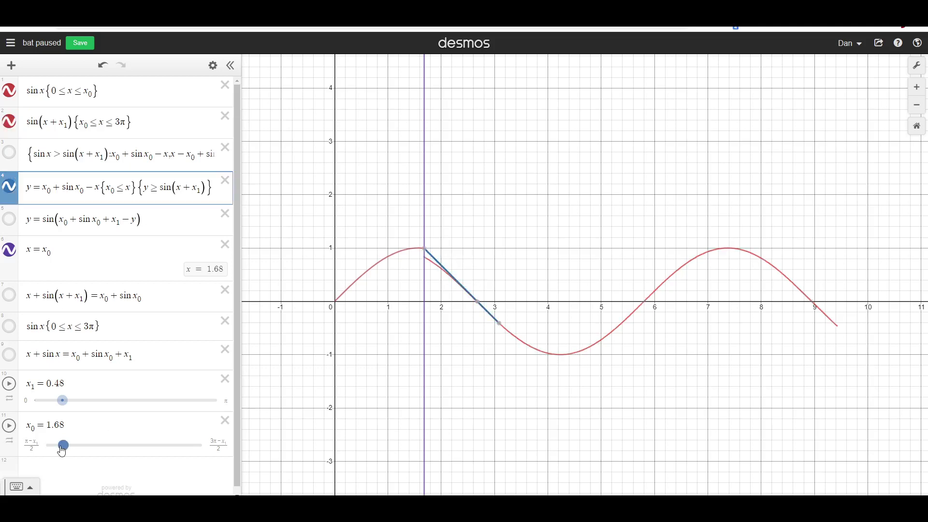
Show the x+sin(x+x₁)=x₀+sin x₀ line, set x₁ to 0.82, and move x₀ from its minimum through 1.36 to 1.47.
{"action": "left_click", "coordinate": [9, 294]}
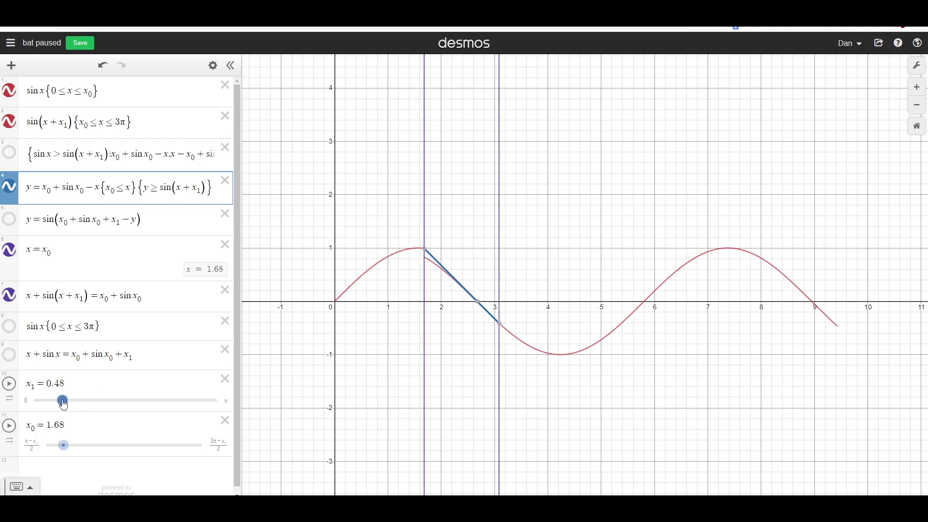
{"action": "left_click_drag", "start_coordinate": [63, 404], "coordinate": [86, 404]}
{"action": "left_click_drag", "start_coordinate": [71, 447], "coordinate": [45, 445]}
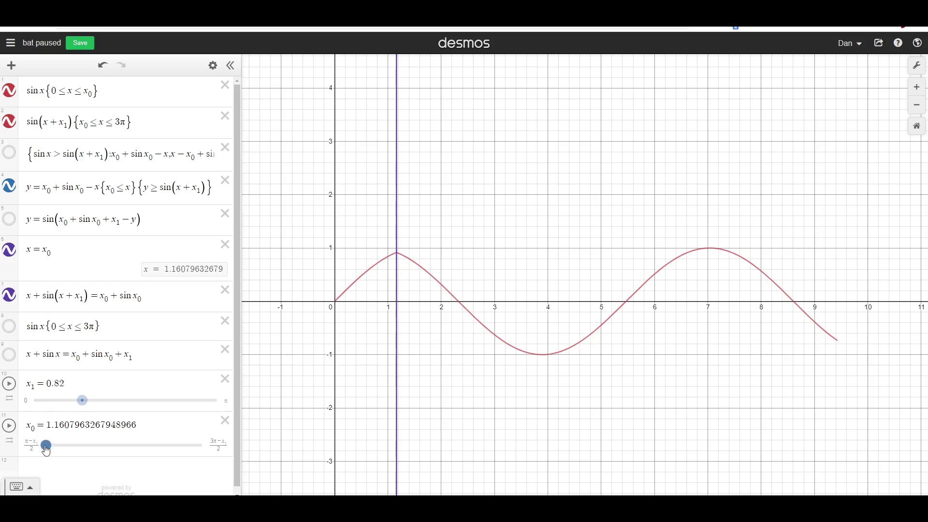
{"action": "left_click_drag", "start_coordinate": [47, 450], "coordinate": [57, 449]}
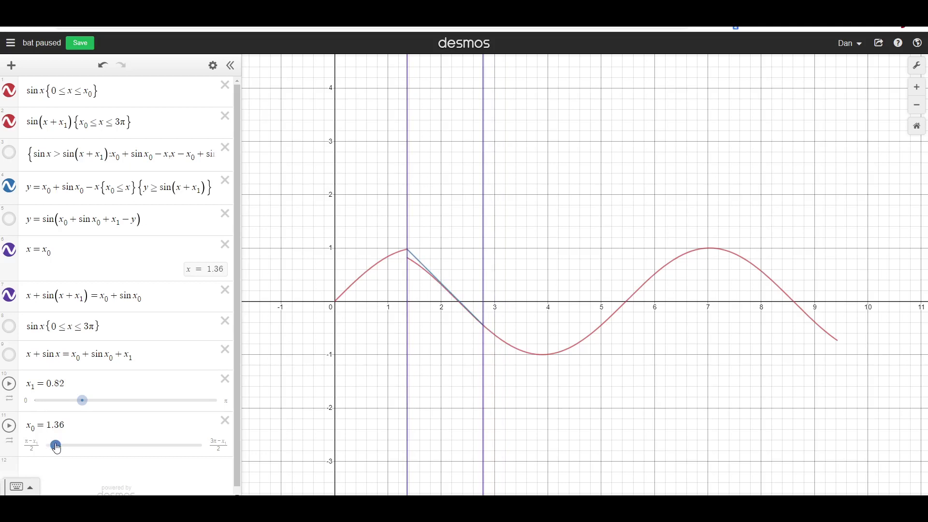
{"action": "left_click_drag", "start_coordinate": [57, 447], "coordinate": [62, 448]}
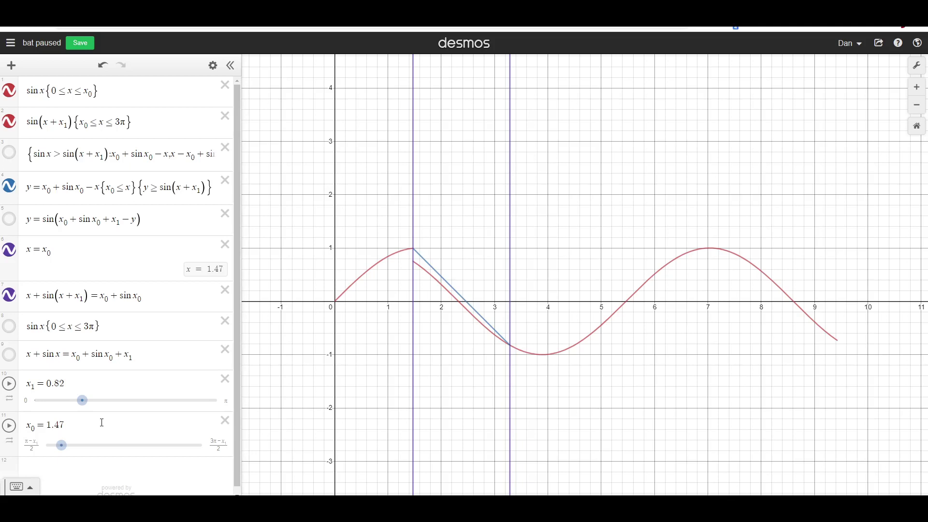
Switch to Mupen 64 and the map viewer, reload save state 1, bring Mario's corridor into view and pause the emulator.
{"action": "left_click", "coordinate": [609, 511]}
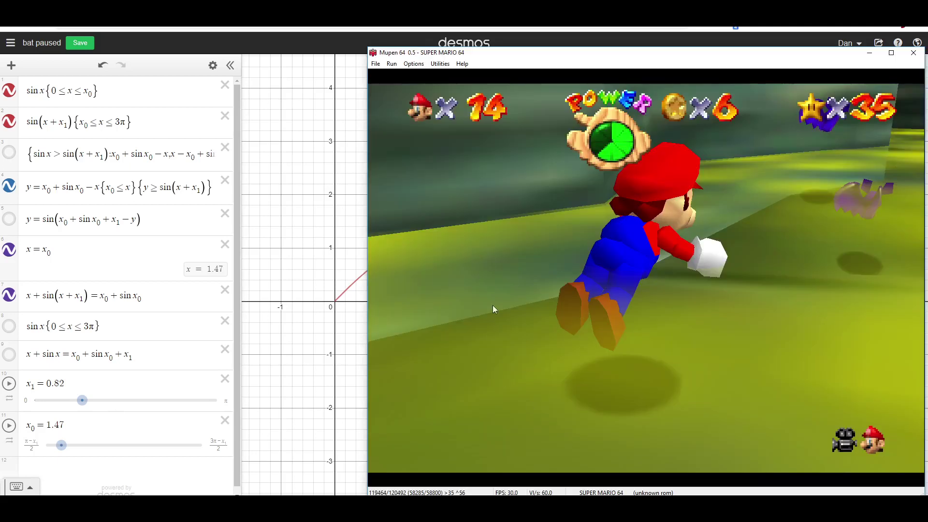
{"action": "key", "text": "alt+Tab"}
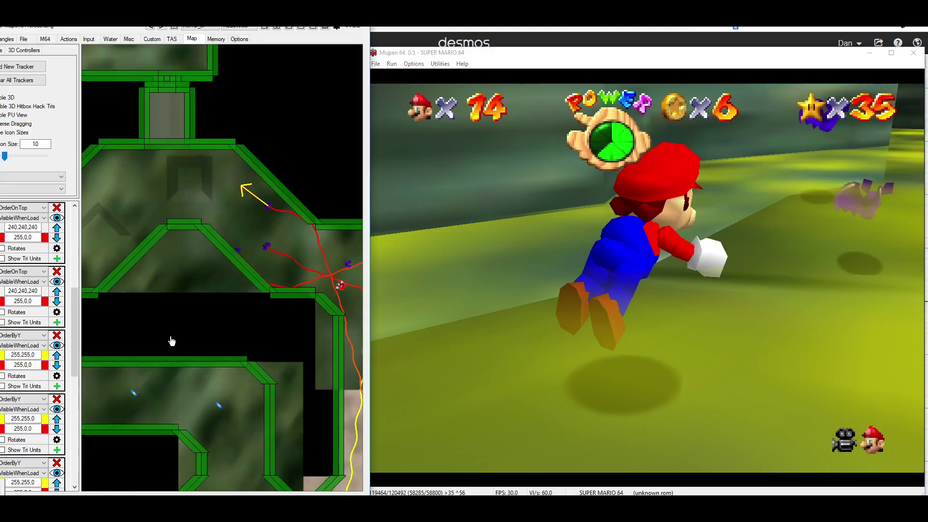
{"action": "left_click_drag", "start_coordinate": [295, 330], "coordinate": [191, 258]}
{"action": "left_click", "coordinate": [528, 385]}
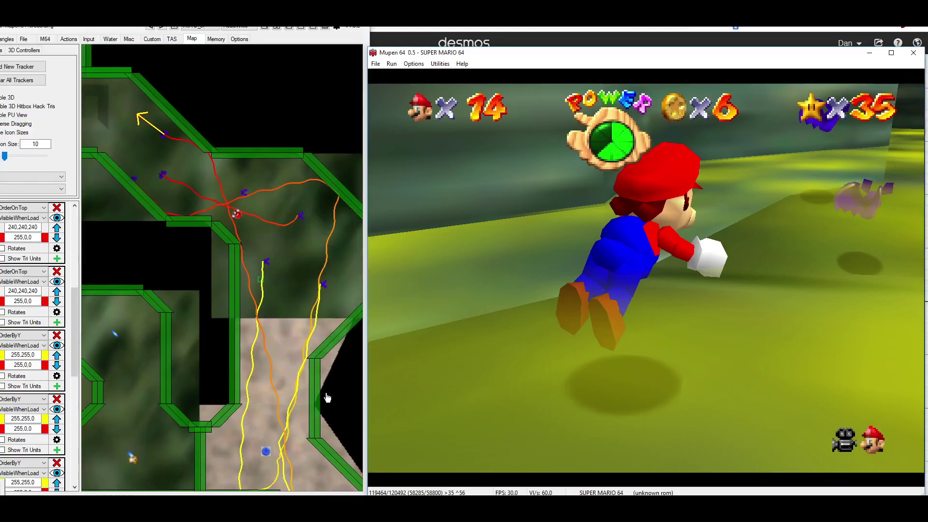
{"action": "key", "text": "F1"}
{"action": "left_click_drag", "start_coordinate": [314, 367], "coordinate": [303, 209]}
{"action": "left_click", "coordinate": [469, 303]}
{"action": "key", "text": "Pause"}
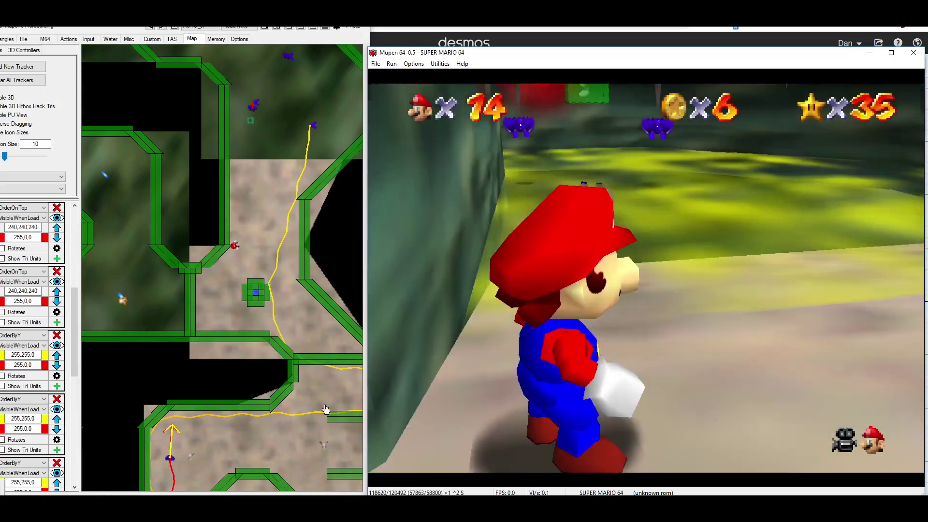
Run the emulation until the bat nears the wall corner below the pillar, pausing around VI 118967.
{"action": "scroll", "coordinate": [319, 413], "scroll_direction": "up", "scroll_amount": 6}
{"action": "left_click_drag", "start_coordinate": [319, 421], "coordinate": [195, 300]}
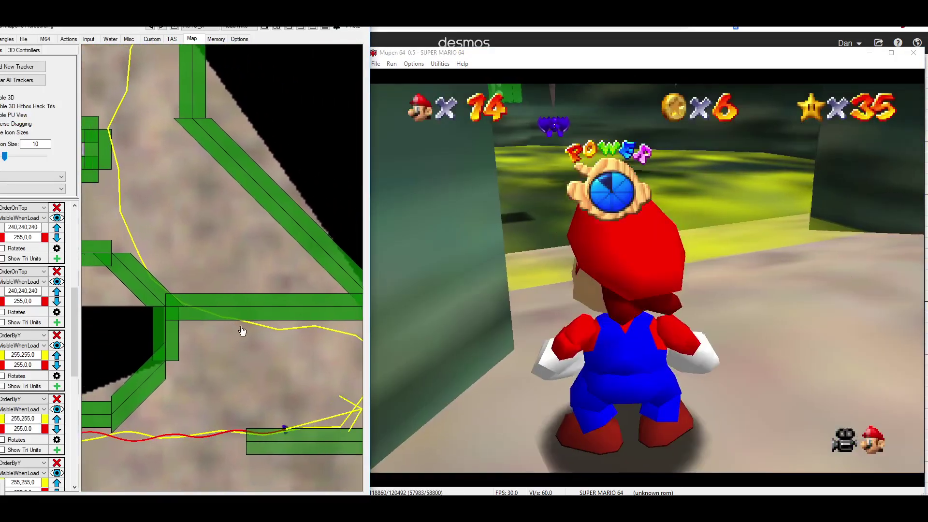
{"action": "left_click_drag", "start_coordinate": [246, 331], "coordinate": [254, 333]}
{"action": "left_click", "coordinate": [428, 329]}
{"action": "key", "text": "Pause"}
{"action": "scroll", "coordinate": [214, 331], "scroll_direction": "up", "scroll_amount": 8}
{"action": "left_click_drag", "start_coordinate": [208, 356], "coordinate": [218, 340]}
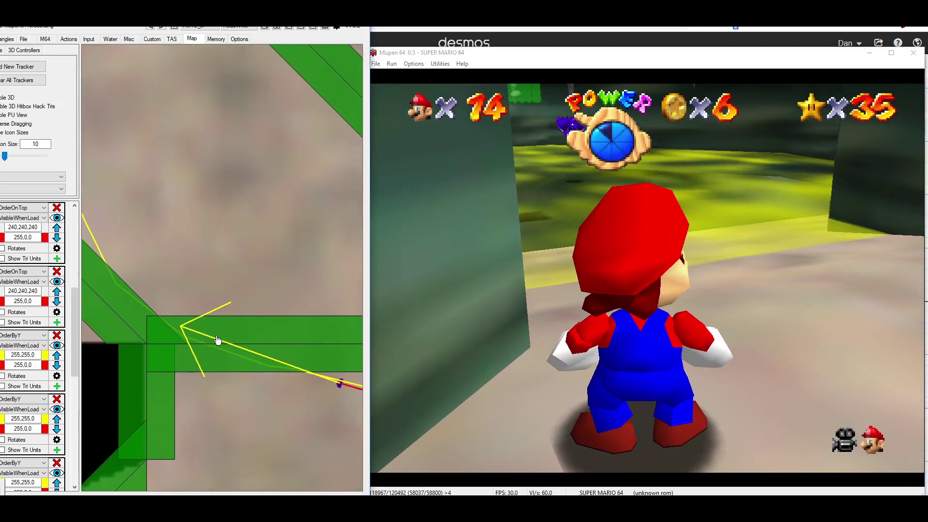
Advance the emulation by single frames to VI 118984, following the bat's path into the wall on the map.
{"action": "scroll", "coordinate": [218, 340], "scroll_direction": "up", "scroll_amount": 2}
{"action": "left_click", "coordinate": [387, 333]}
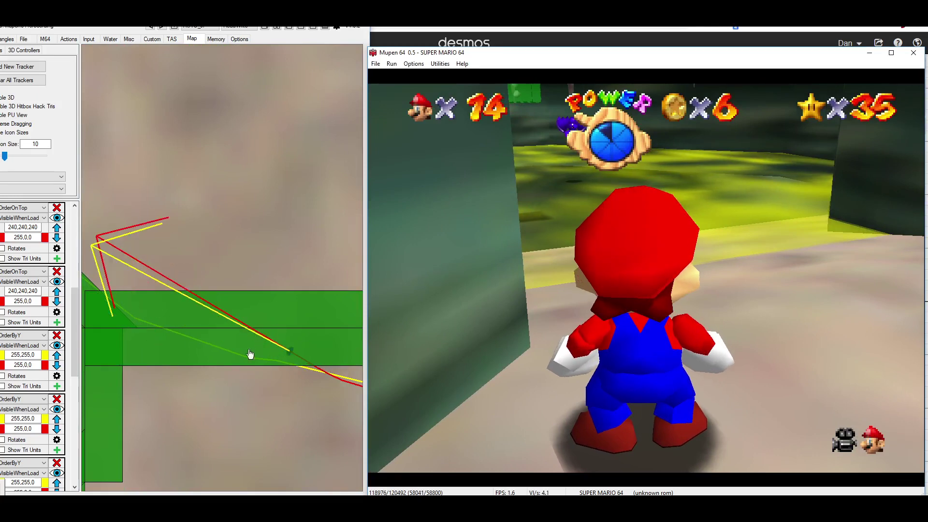
{"action": "left_click", "coordinate": [211, 381]}
{"action": "scroll", "coordinate": [237, 378], "scroll_direction": "up", "scroll_amount": 2}
{"action": "left_click_drag", "start_coordinate": [227, 379], "coordinate": [163, 336]}
{"action": "left_click", "coordinate": [405, 341]}
{"action": "key", "text": "backslash"}
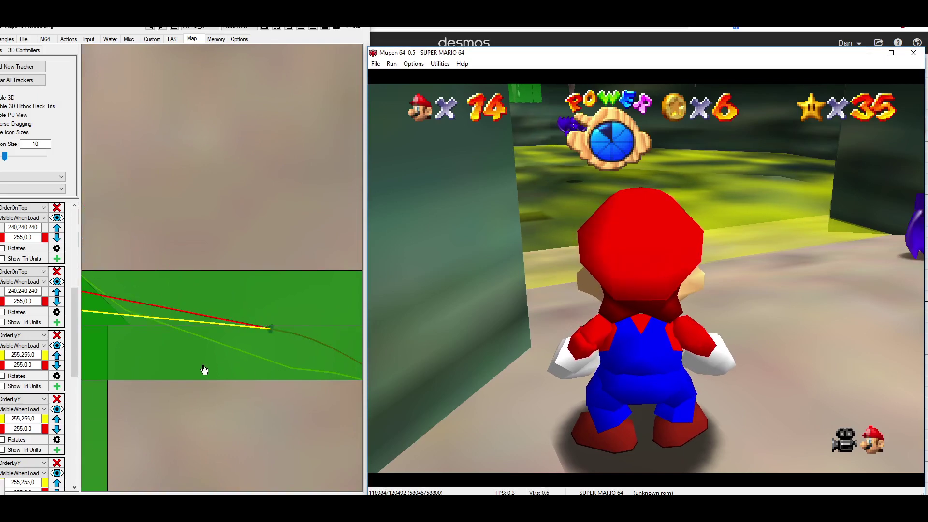
Step the frames forward to VI 118998 to follow the bat past the junction of the two walls.
{"action": "left_click_drag", "start_coordinate": [201, 363], "coordinate": [273, 354]}
{"action": "scroll", "coordinate": [226, 347], "scroll_direction": "up", "scroll_amount": 2}
{"action": "mouse_move", "coordinate": [201, 379]}
{"action": "left_mouse_down"}
{"action": "mouse_move", "coordinate": [277, 359]}
{"action": "mouse_move", "coordinate": [204, 361]}
{"action": "left_mouse_up"}
{"action": "scroll", "coordinate": [276, 358], "scroll_direction": "up", "scroll_amount": 2}
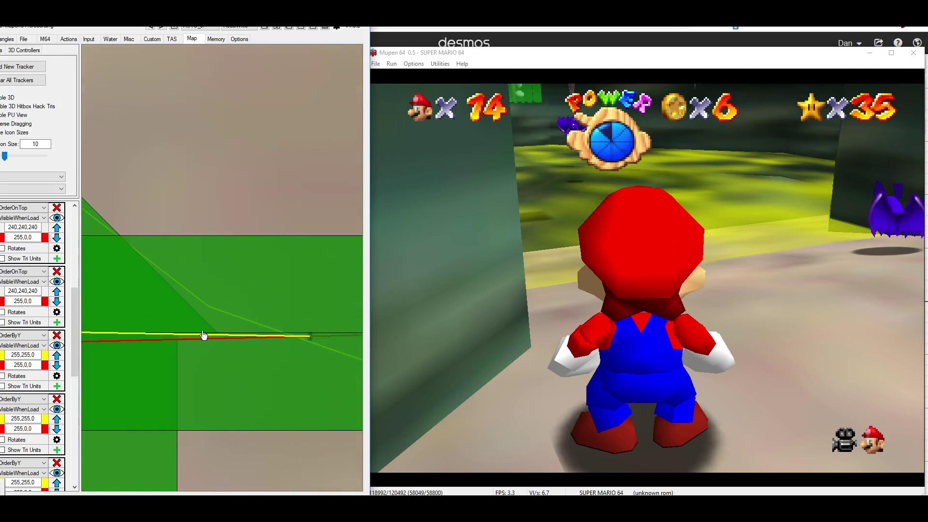
{"action": "left_click", "coordinate": [407, 331]}
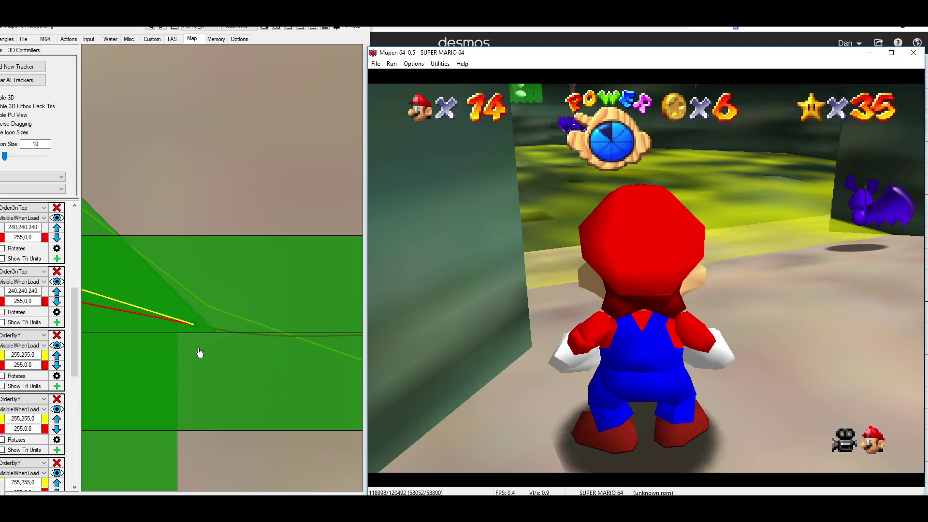
Advance to VI 119000 and show the bat's new heading along with the paths around the pillar.
{"action": "left_click_drag", "start_coordinate": [199, 352], "coordinate": [271, 357]}
{"action": "left_click", "coordinate": [388, 359]}
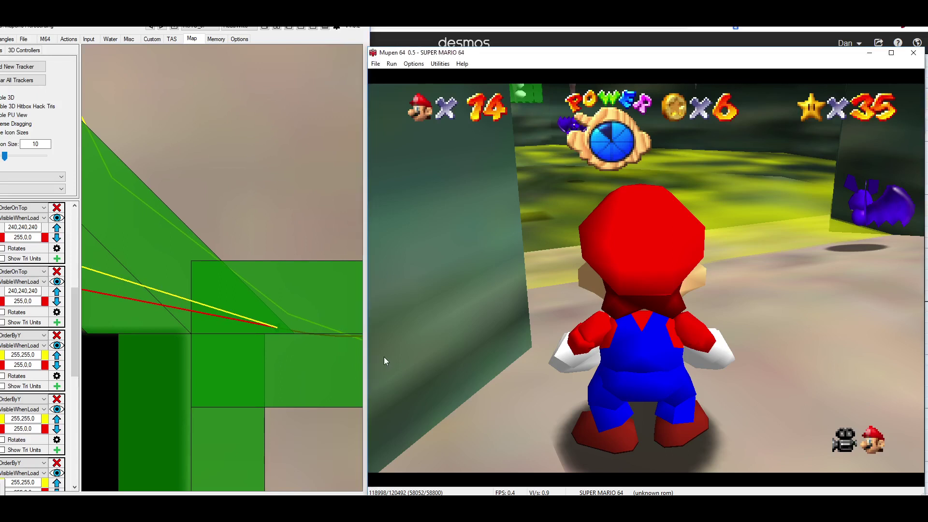
{"action": "key", "text": "backslash"}
{"action": "scroll", "coordinate": [292, 358], "scroll_direction": "down", "scroll_amount": 9}
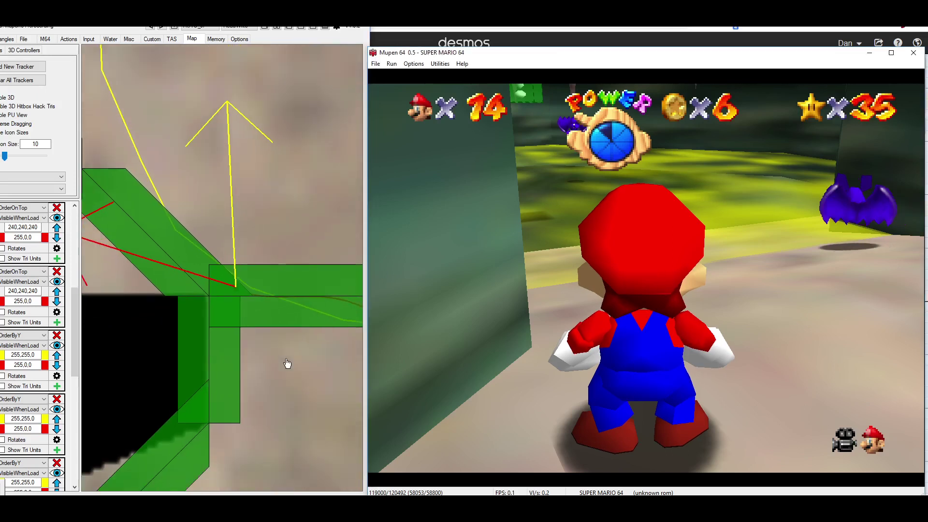
{"action": "left_click_drag", "start_coordinate": [254, 323], "coordinate": [266, 426]}
{"action": "scroll", "coordinate": [261, 348], "scroll_direction": "down", "scroll_amount": 5}
{"action": "left_click", "coordinate": [414, 361]}
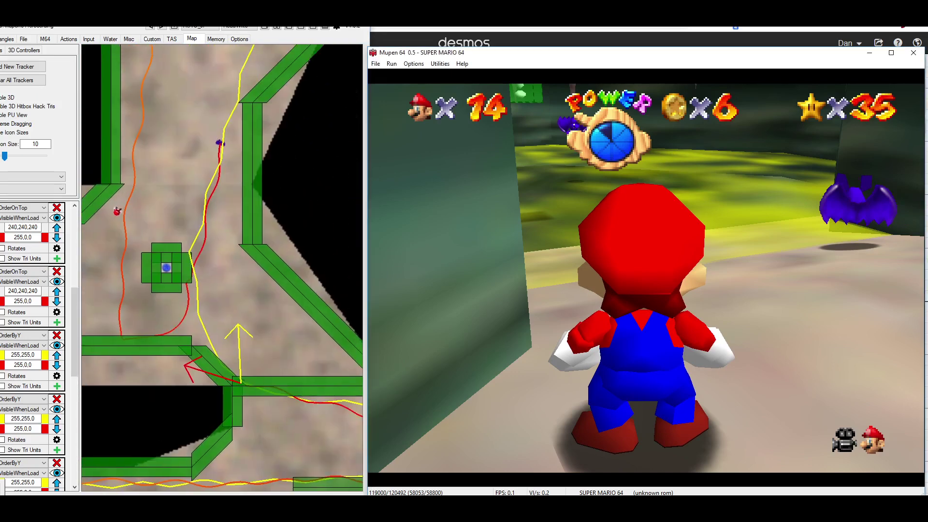
Switch to the Desmos bat paused graph and highlight the blue segment, the shifted curve sin(x+x₁) and the x=x₀ line in turn.
{"action": "left_click", "coordinate": [425, 45]}
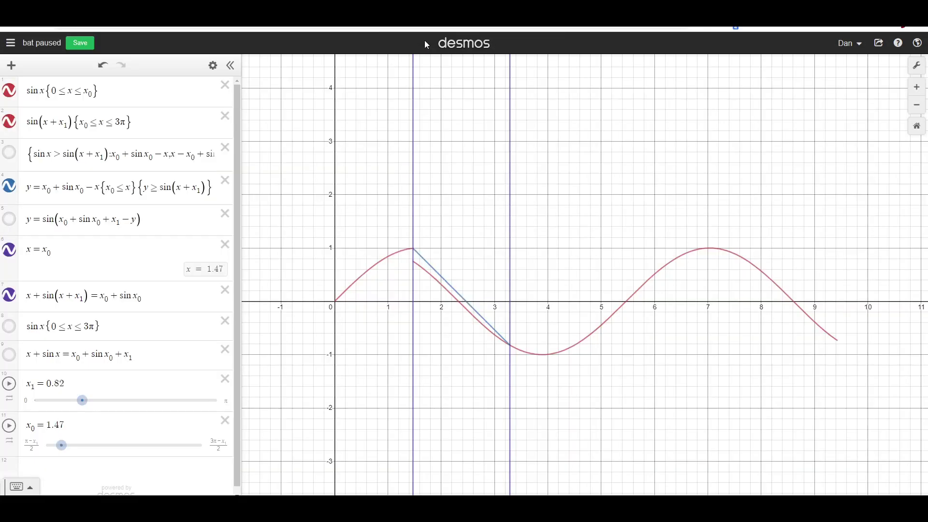
{"action": "left_click", "coordinate": [445, 283]}
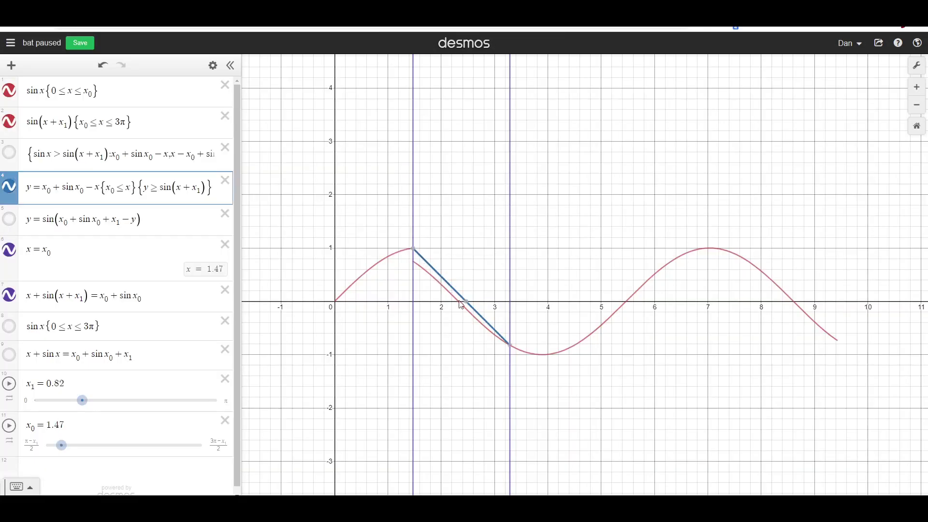
{"action": "left_click", "coordinate": [448, 298]}
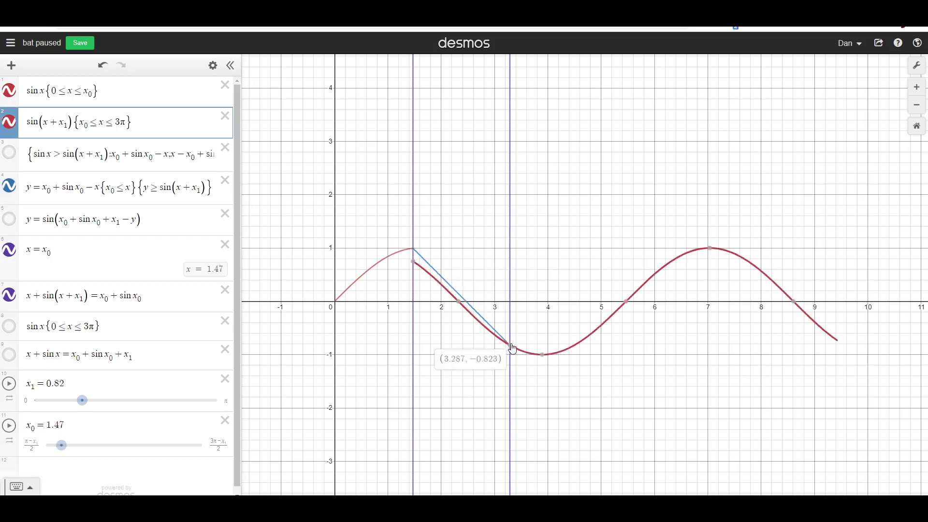
{"action": "mouse_move", "coordinate": [505, 345]}
{"action": "left_mouse_down"}
{"action": "mouse_move", "coordinate": [447, 290]}
{"action": "mouse_move", "coordinate": [410, 270]}
{"action": "mouse_move", "coordinate": [408, 254]}
{"action": "left_mouse_up"}
{"action": "left_click", "coordinate": [413, 251]}
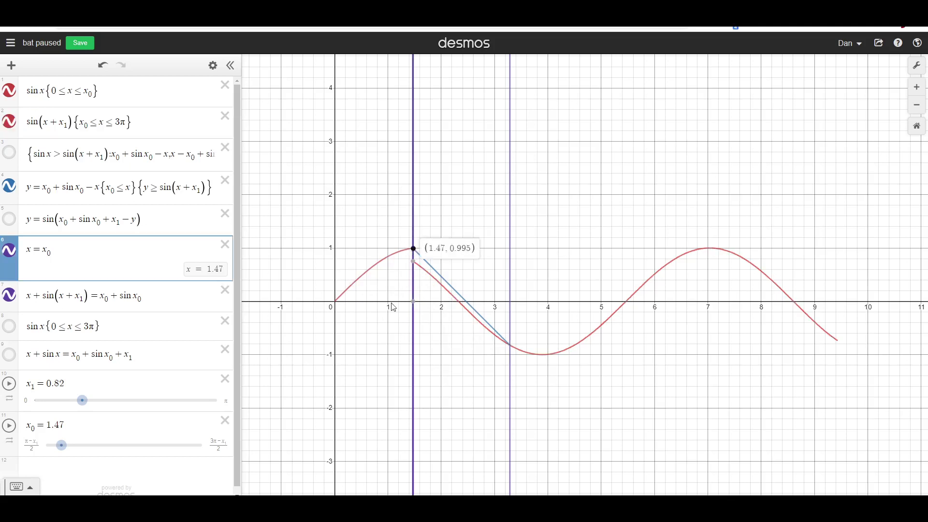
{"action": "left_click", "coordinate": [397, 290]}
Show the full sin x curve and the y=sin(x₀+sin x₀+x₁−y) line, and replace the x+sin(x+x₁) line with x+sin x=x₀+sin x₀+x₁.
{"action": "left_click", "coordinate": [9, 325]}
{"action": "left_click", "coordinate": [9, 218]}
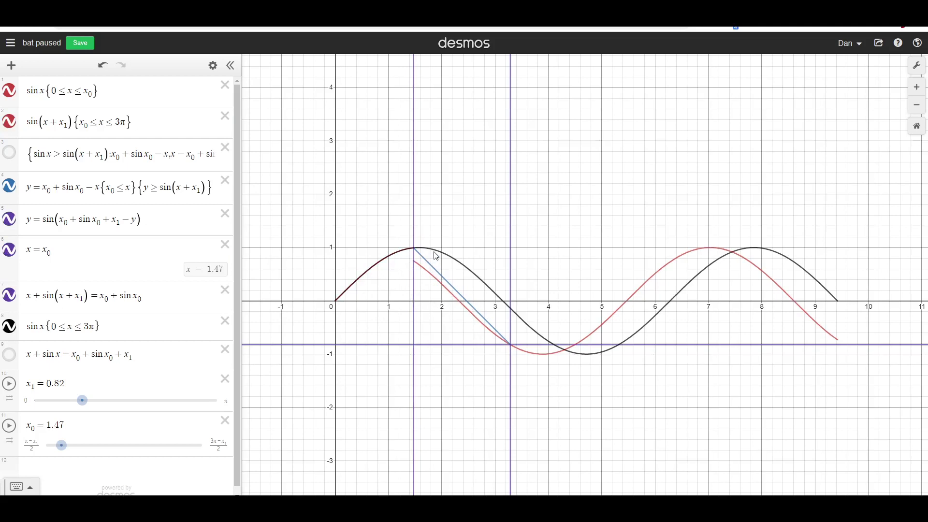
{"action": "left_click_drag", "start_coordinate": [436, 256], "coordinate": [419, 248]}
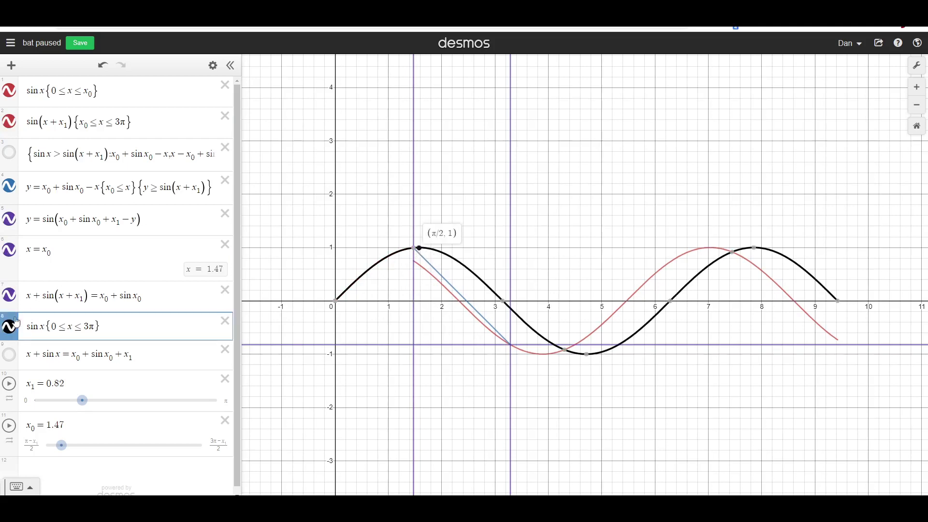
{"action": "left_click", "coordinate": [9, 295]}
{"action": "left_click", "coordinate": [9, 354]}
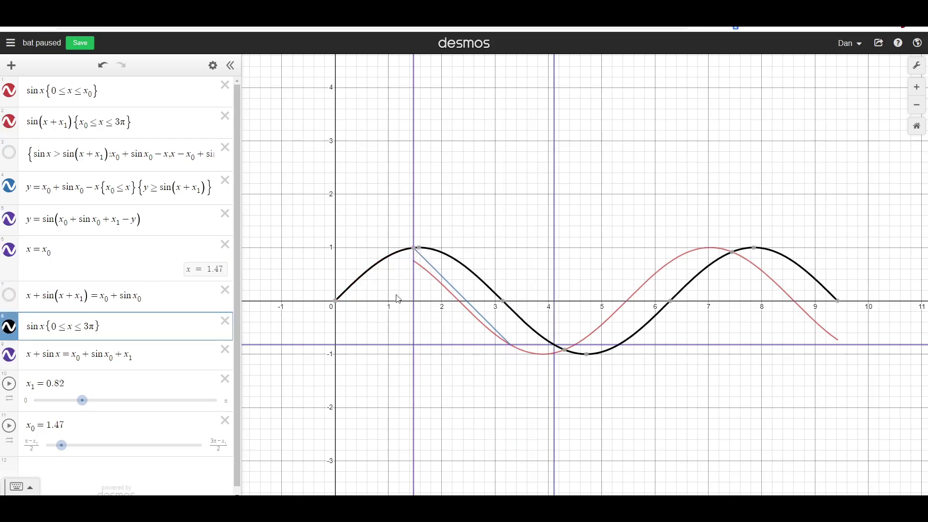
{"action": "left_click", "coordinate": [415, 249]}
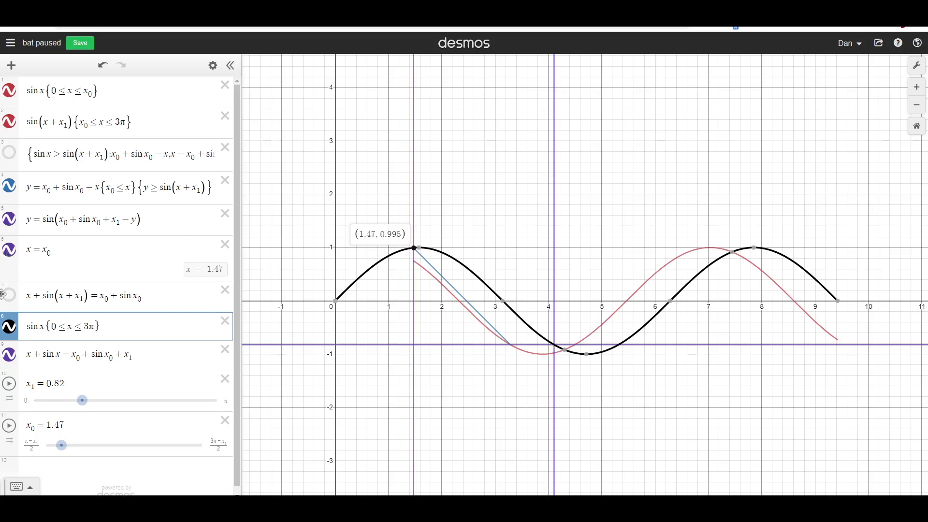
Hide the y=sin(x₀+sin x₀+x₁−y) line, the full sin x curve and the x+sin x=x₀+sin x₀+x₁ line.
{"action": "left_click", "coordinate": [10, 220]}
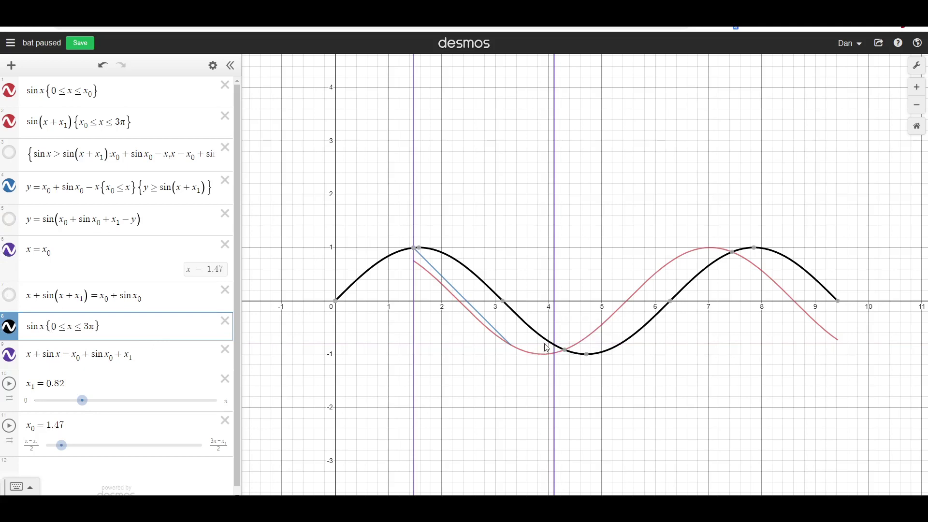
{"action": "left_click", "coordinate": [10, 326]}
{"action": "left_click", "coordinate": [12, 358]}
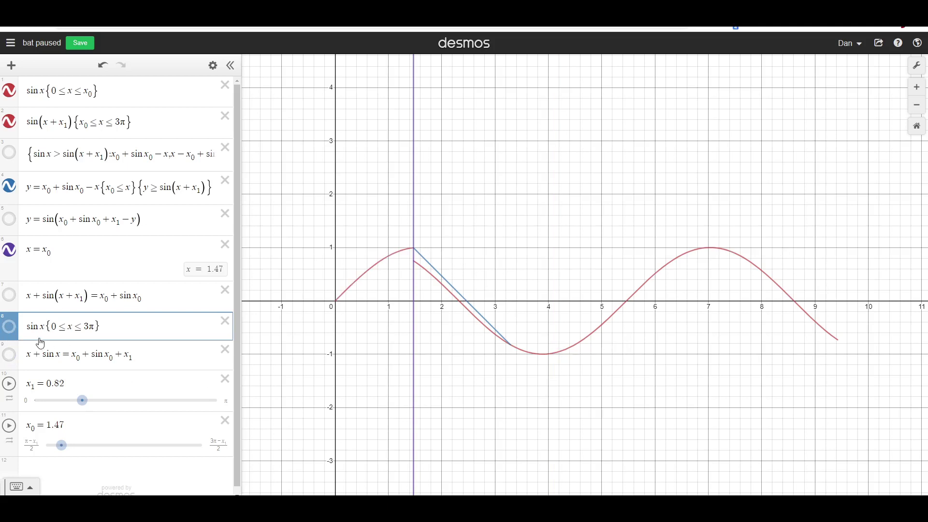
Show the sin x{0≤x≤3π} curve and both the x+sin x and x+sin(x+x₁) lines, and trace the curve between the lines.
{"action": "left_click", "coordinate": [10, 326]}
{"action": "left_click", "coordinate": [10, 355]}
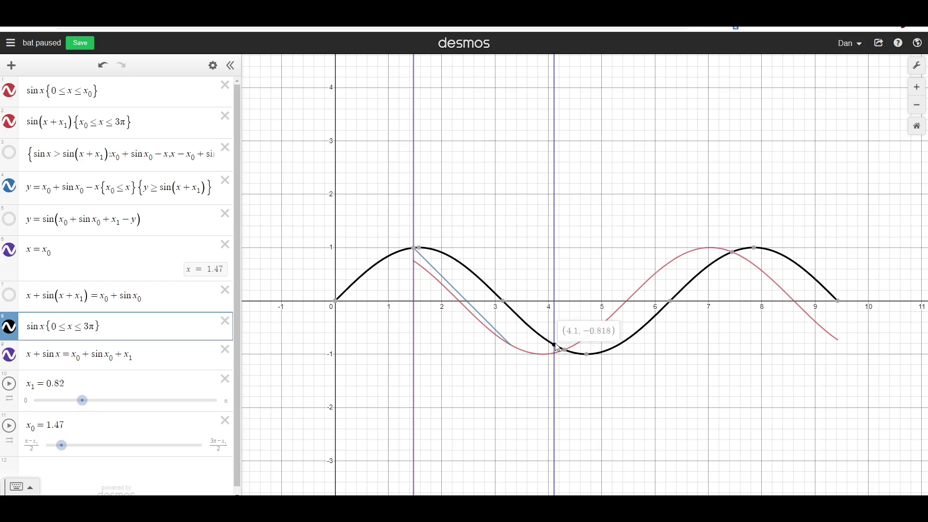
{"action": "left_click", "coordinate": [9, 295]}
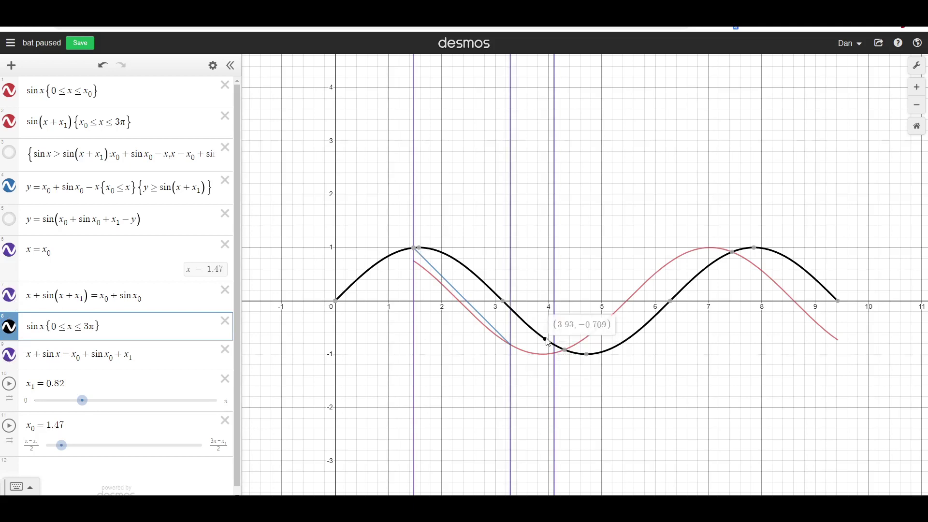
{"action": "mouse_move", "coordinate": [549, 342]}
{"action": "left_mouse_down"}
{"action": "mouse_move", "coordinate": [553, 350]}
{"action": "mouse_move", "coordinate": [537, 349]}
{"action": "left_mouse_up"}
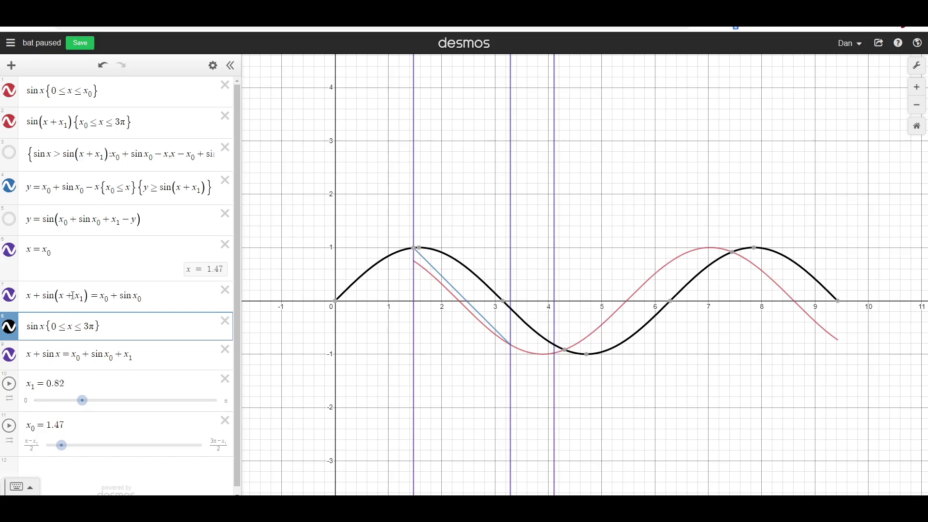
Highlight the x+sin(x+x₁)=x₀+sin x₀ equation, and trace the full sin x curve toward the x+sin x=x₀+sin x₀+x₁ line.
{"action": "left_click_drag", "start_coordinate": [138, 294], "coordinate": [24, 299]}
{"action": "left_click_drag", "start_coordinate": [148, 296], "coordinate": [26, 297]}
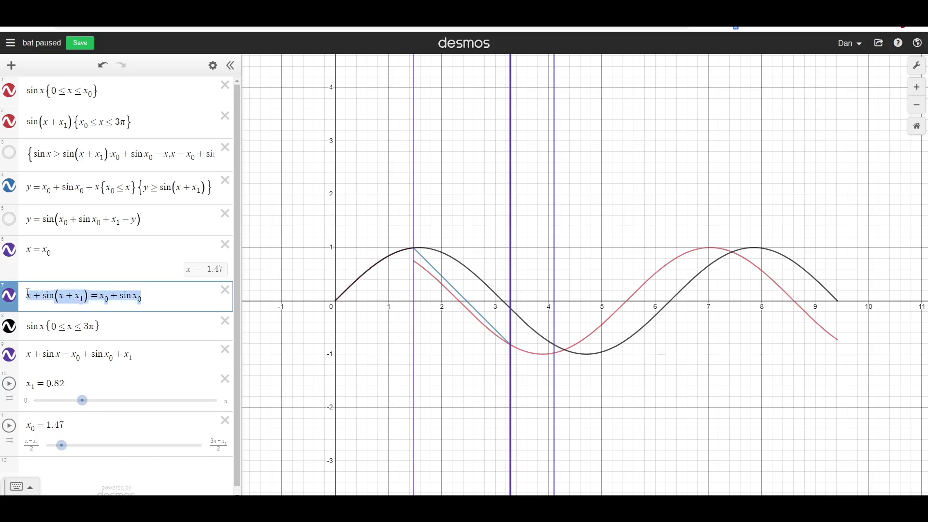
{"action": "left_click", "coordinate": [81, 298]}
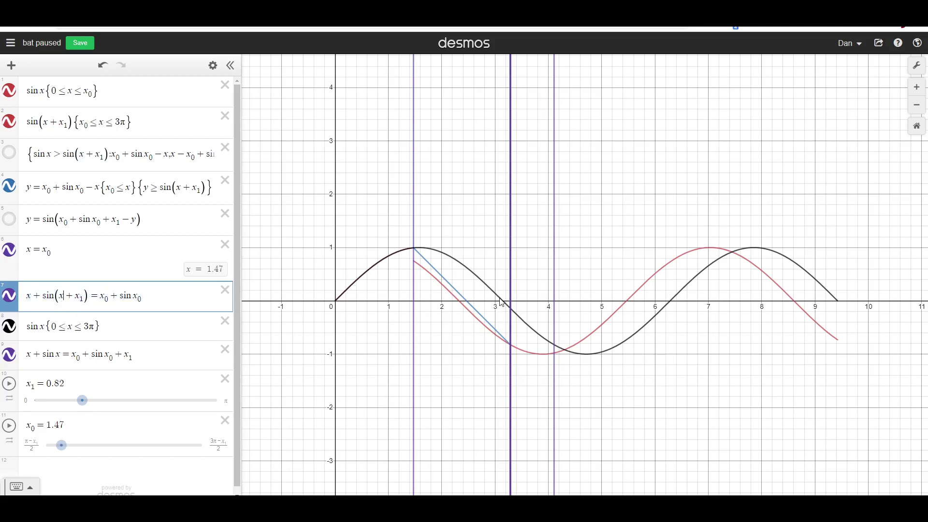
{"action": "left_click_drag", "start_coordinate": [502, 303], "coordinate": [555, 346]}
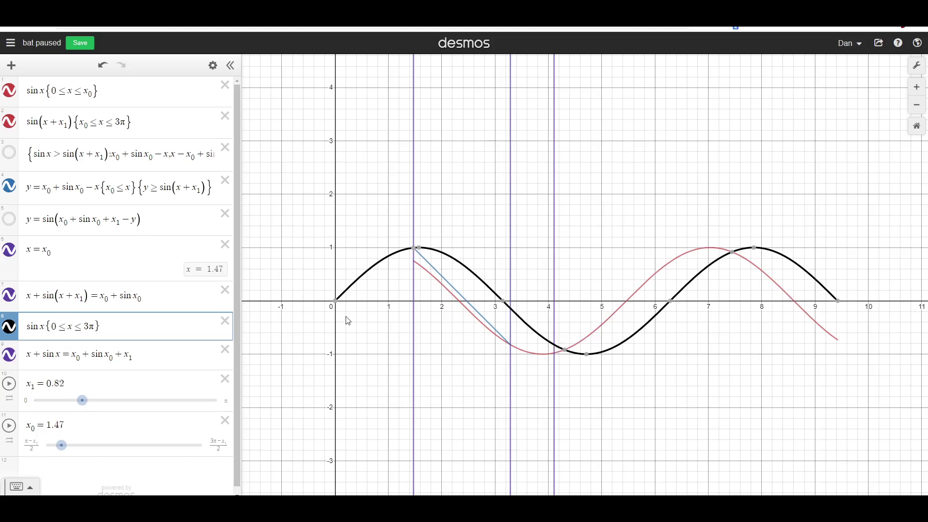
{"action": "left_click", "coordinate": [358, 329]}
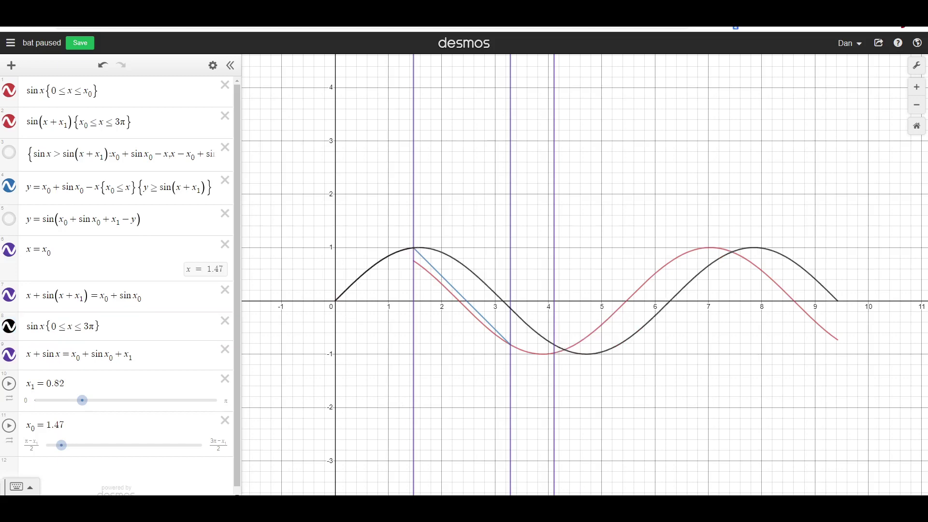
Switch back to Mupen 64 and the map viewer, and bring up the recording software's window with its controls.
{"action": "key", "text": "alt+Tab"}
{"action": "key", "text": "alt+Tab"}
{"action": "left_click", "coordinate": [517, 379]}
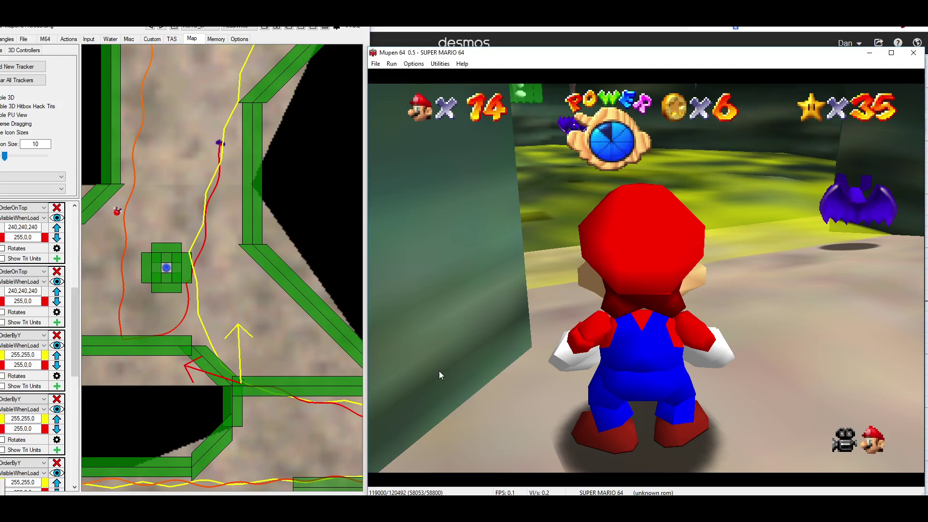
{"action": "left_click", "coordinate": [233, 503]}
{"action": "left_click", "coordinate": [224, 464]}
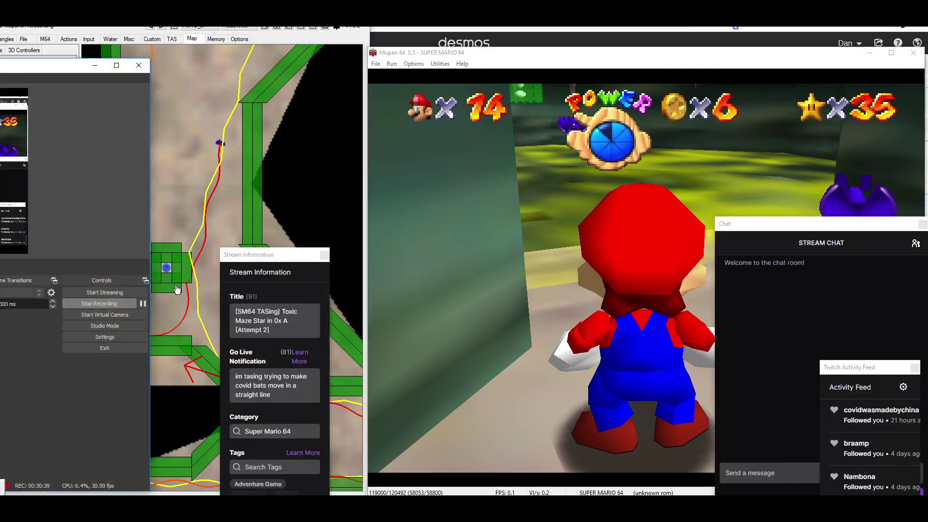